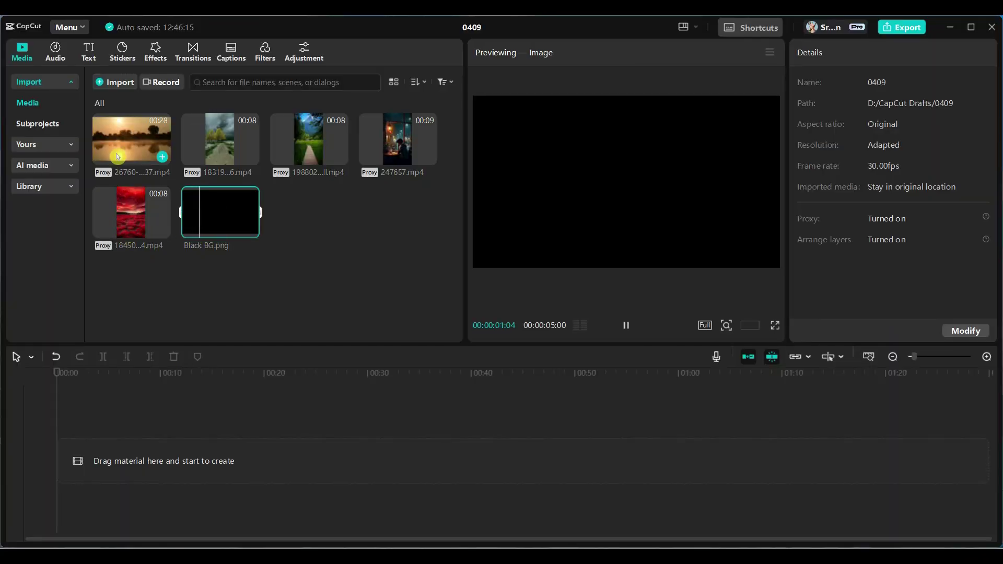
Preview the sunset, red field, tree-lined path, green path and night-scene clips
{"action": "left_click", "coordinate": [120, 147]}
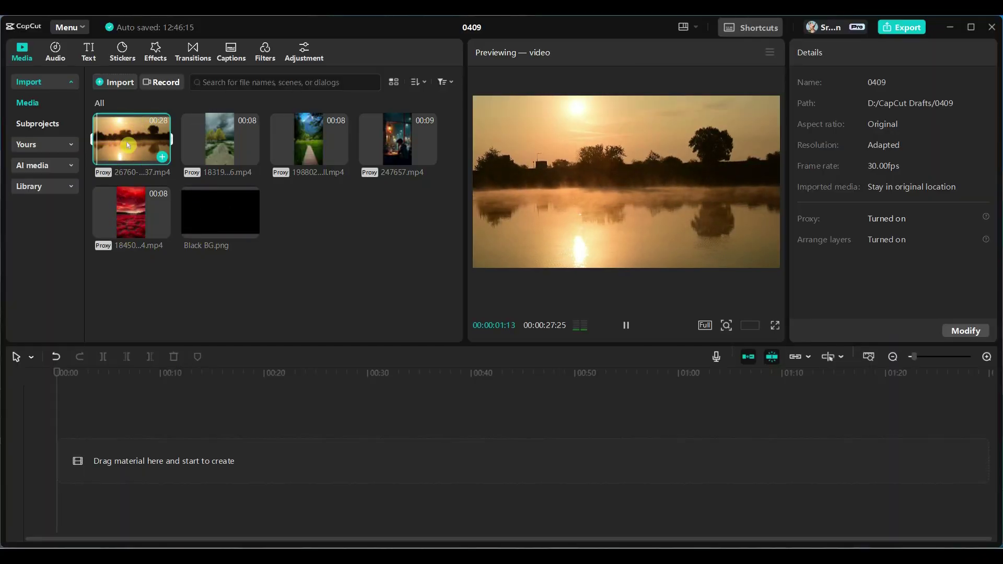
{"action": "left_click", "coordinate": [122, 217]}
{"action": "left_click", "coordinate": [214, 150]}
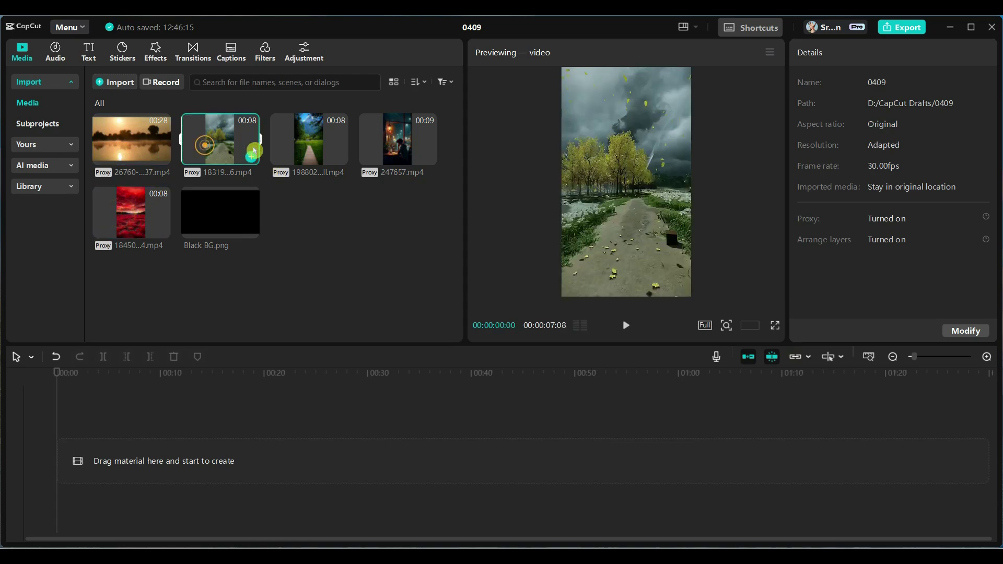
{"action": "left_click", "coordinate": [313, 148]}
{"action": "left_click", "coordinate": [409, 148]}
Clear the media selection and switch the workspace to the Vertical layout
{"action": "left_click", "coordinate": [345, 238]}
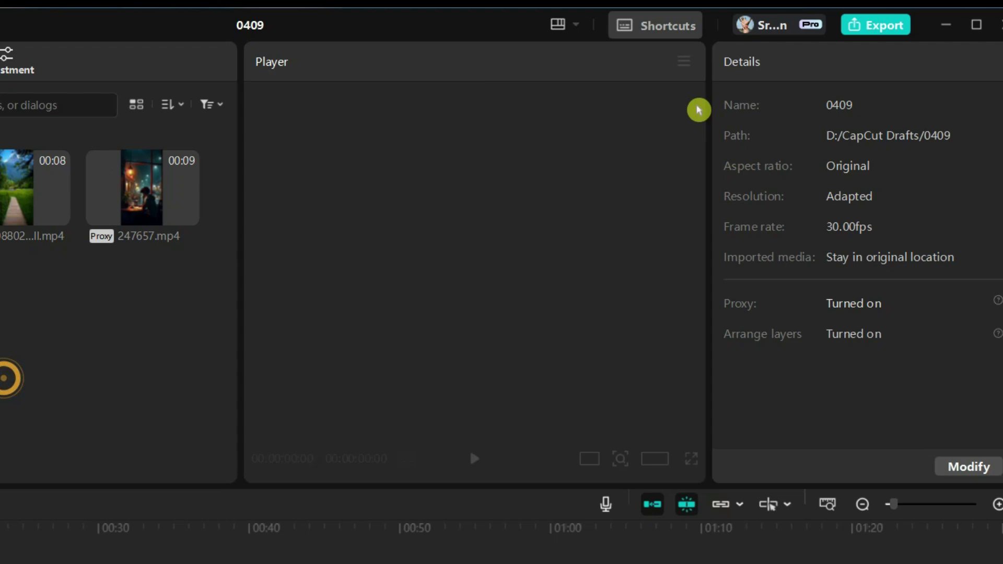
{"action": "left_click", "coordinate": [695, 26]}
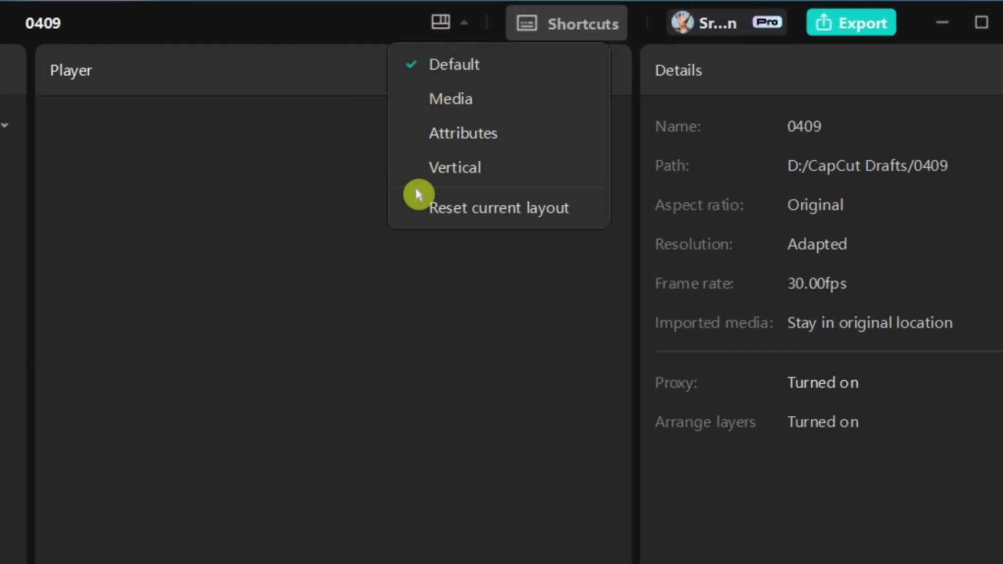
{"action": "left_click", "coordinate": [531, 171]}
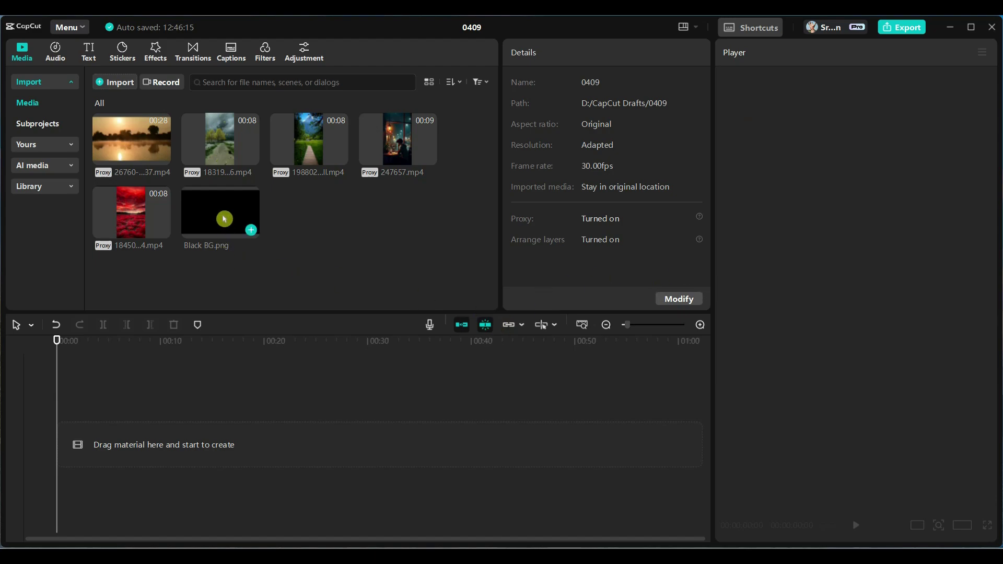
Place Black BG.png on the timeline and extend it to six seconds
{"action": "left_click_drag", "start_coordinate": [225, 219], "coordinate": [123, 460]}
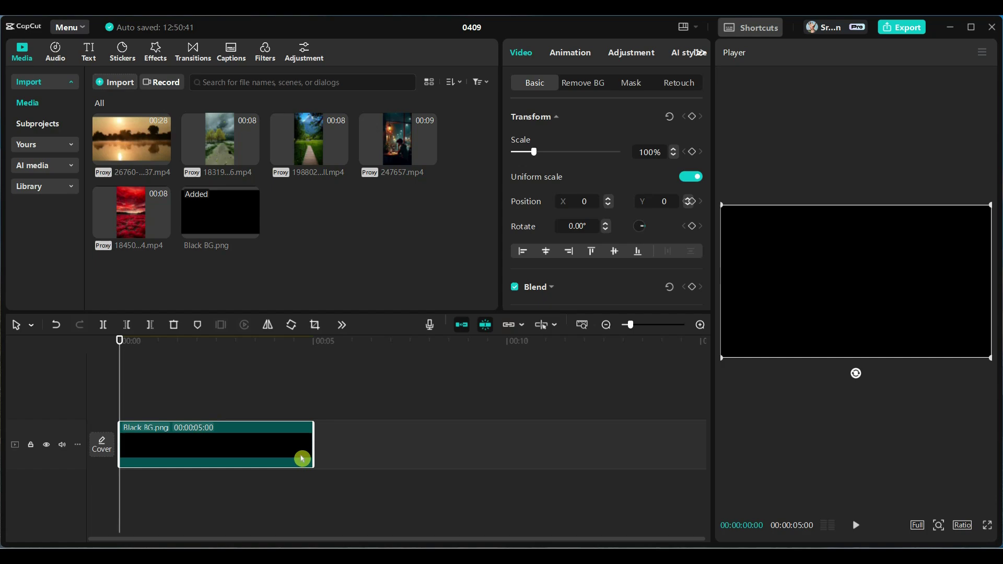
{"action": "left_click_drag", "start_coordinate": [121, 340], "coordinate": [345, 362]}
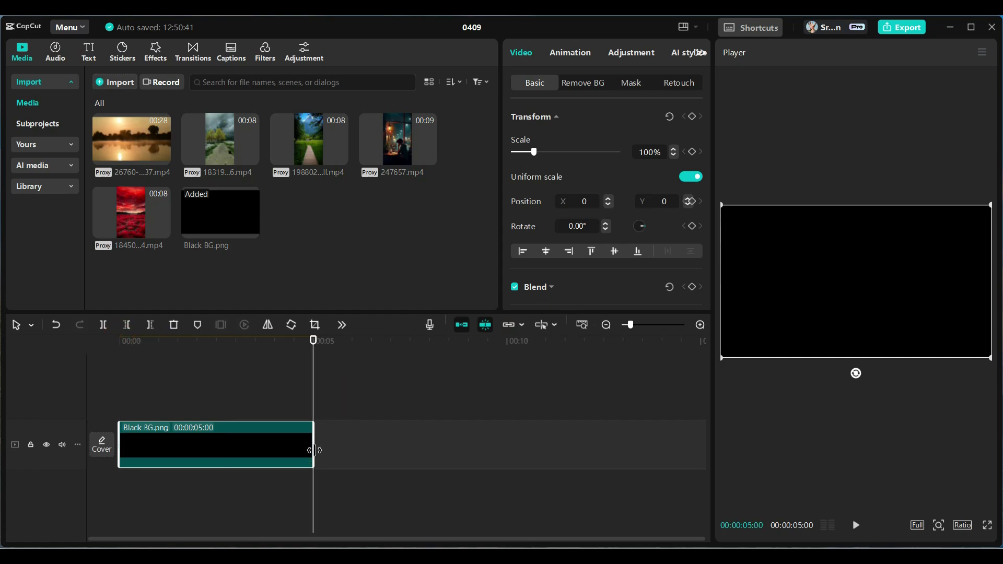
{"action": "left_click_drag", "start_coordinate": [314, 450], "coordinate": [351, 450]}
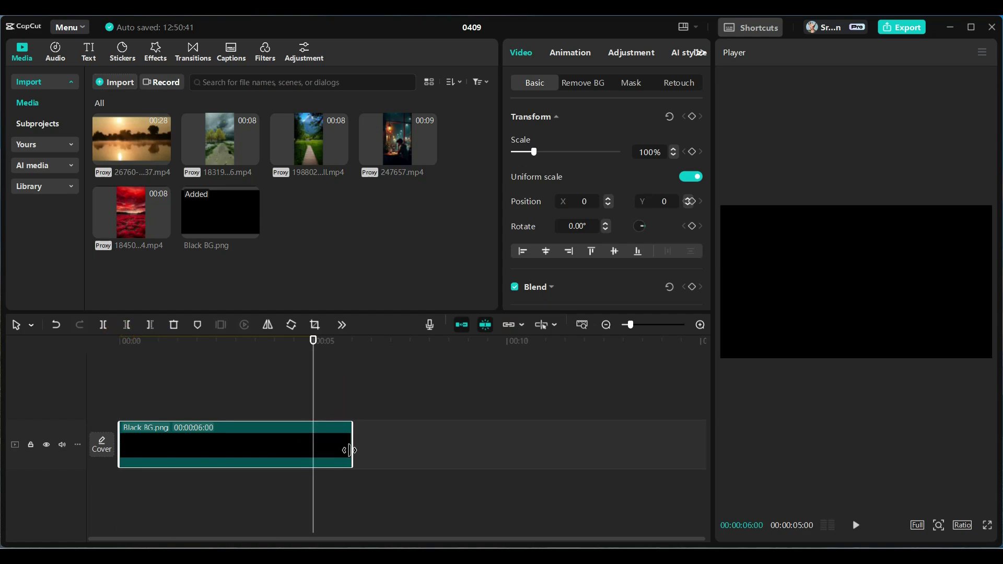
Set the project canvas ratio to 9:16 portrait
{"action": "left_click", "coordinate": [351, 454]}
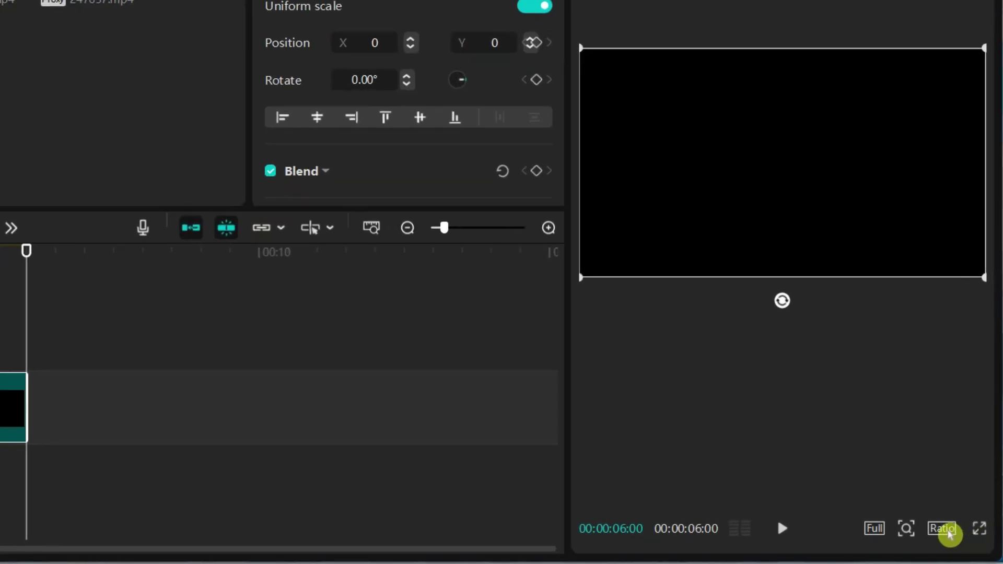
{"action": "left_click", "coordinate": [963, 525]}
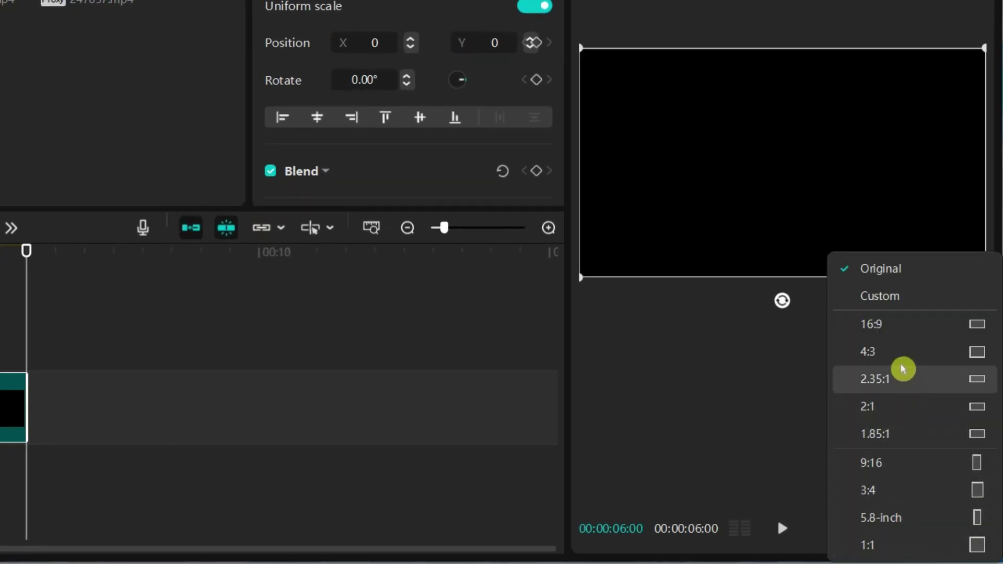
{"action": "left_click", "coordinate": [892, 472]}
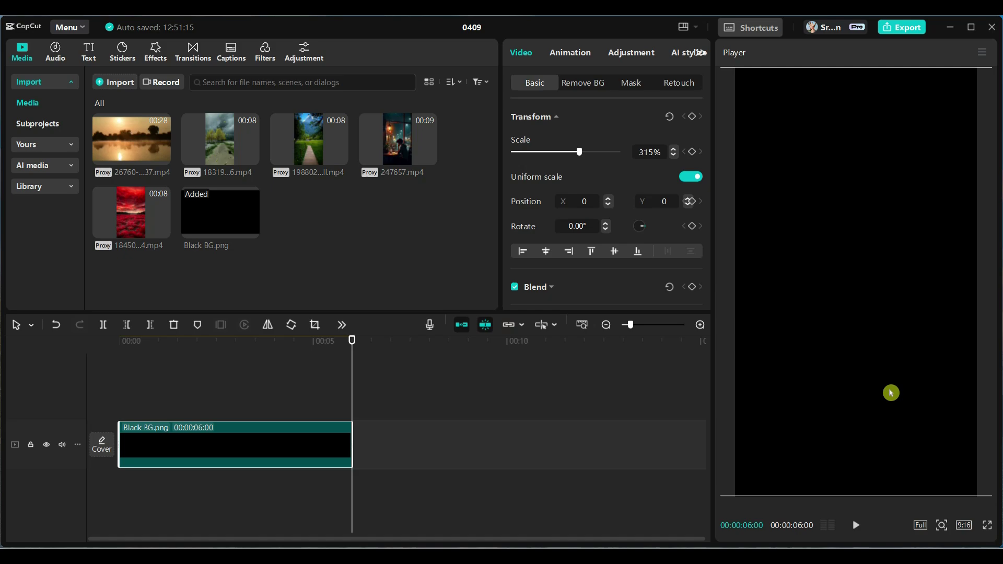
{"action": "left_click", "coordinate": [889, 391]}
Add the sunset clip on a track above, speed it to 4.26x, and trim it to 6 seconds
{"action": "mouse_move", "coordinate": [131, 138]}
{"action": "left_mouse_down"}
{"action": "mouse_move", "coordinate": [170, 386]}
{"action": "mouse_move", "coordinate": [156, 402]}
{"action": "left_mouse_up"}
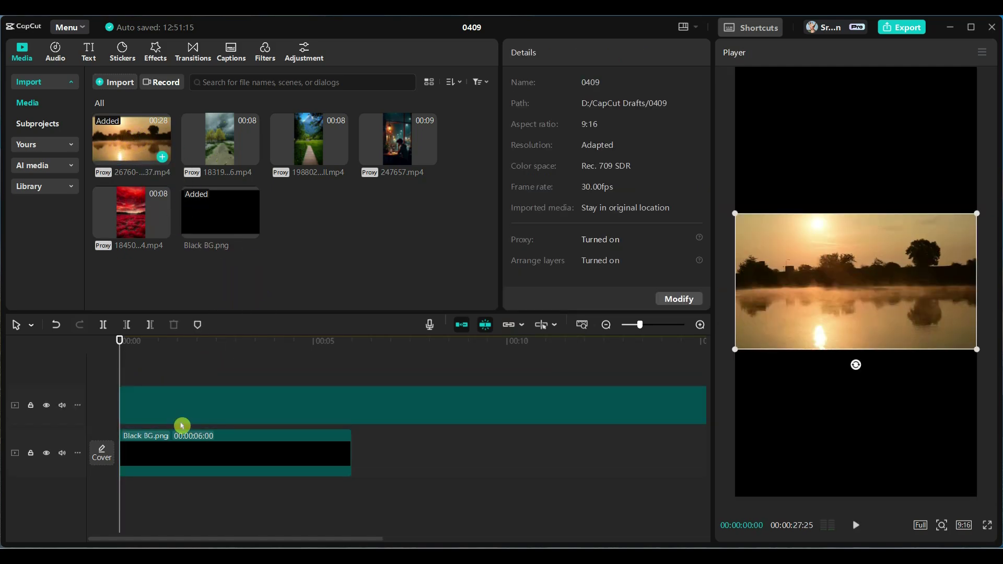
{"action": "mouse_move", "coordinate": [119, 342]}
{"action": "left_mouse_down"}
{"action": "mouse_move", "coordinate": [275, 354]}
{"action": "mouse_move", "coordinate": [374, 336]}
{"action": "mouse_move", "coordinate": [109, 365]}
{"action": "left_mouse_up"}
{"action": "left_click", "coordinate": [603, 53]}
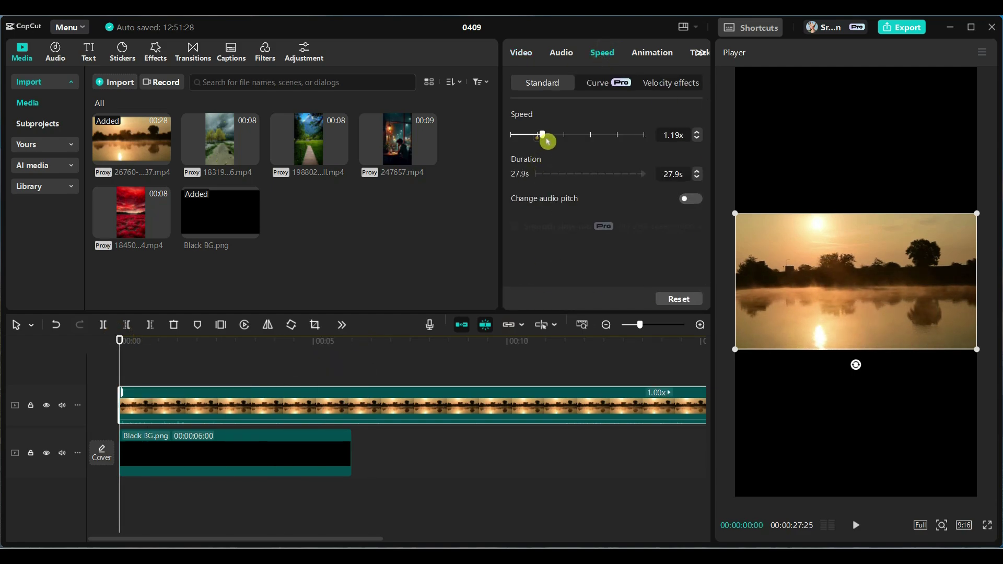
{"action": "left_click_drag", "start_coordinate": [548, 141], "coordinate": [617, 167]}
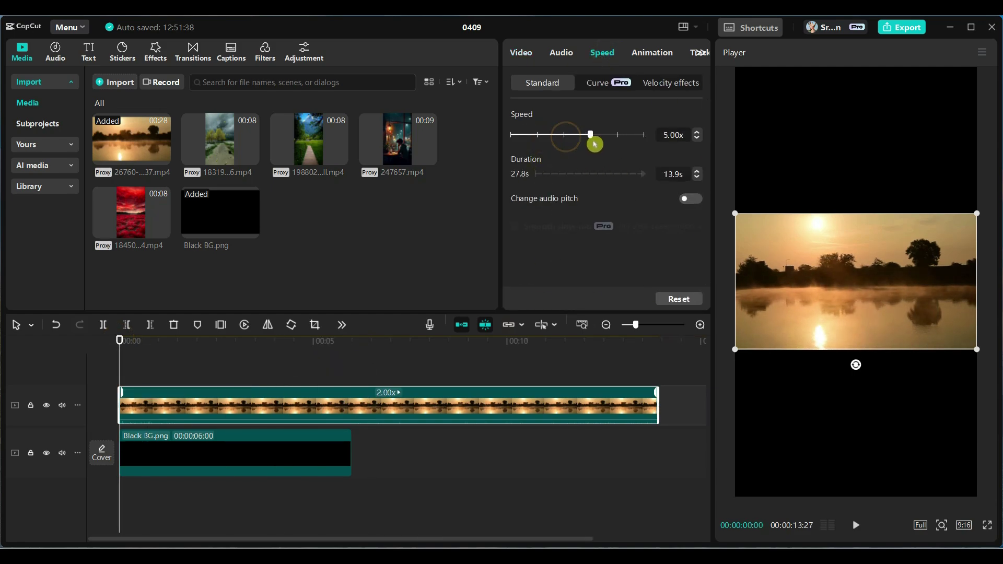
{"action": "left_click_drag", "start_coordinate": [588, 136], "coordinate": [584, 135]}
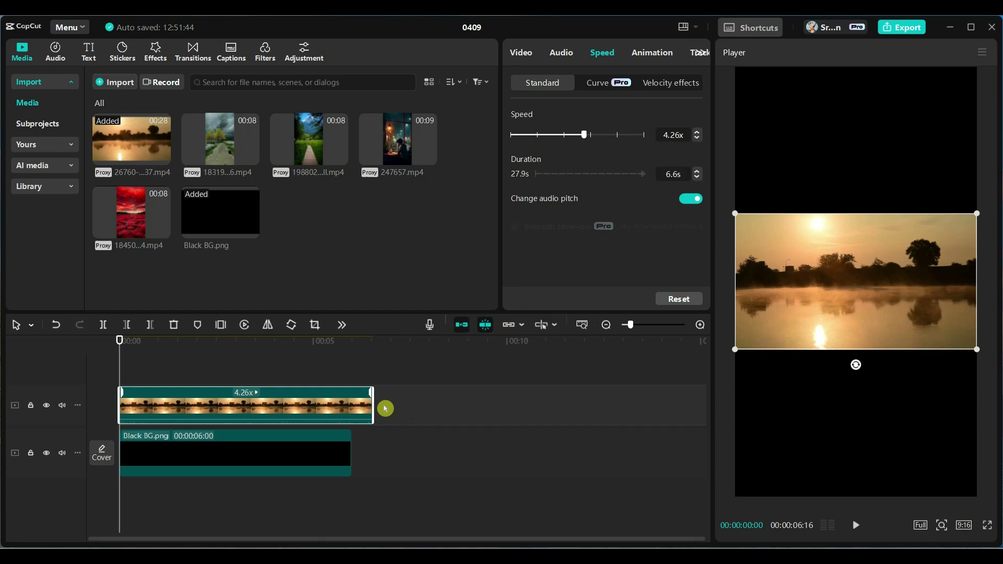
{"action": "left_click_drag", "start_coordinate": [372, 402], "coordinate": [351, 402]}
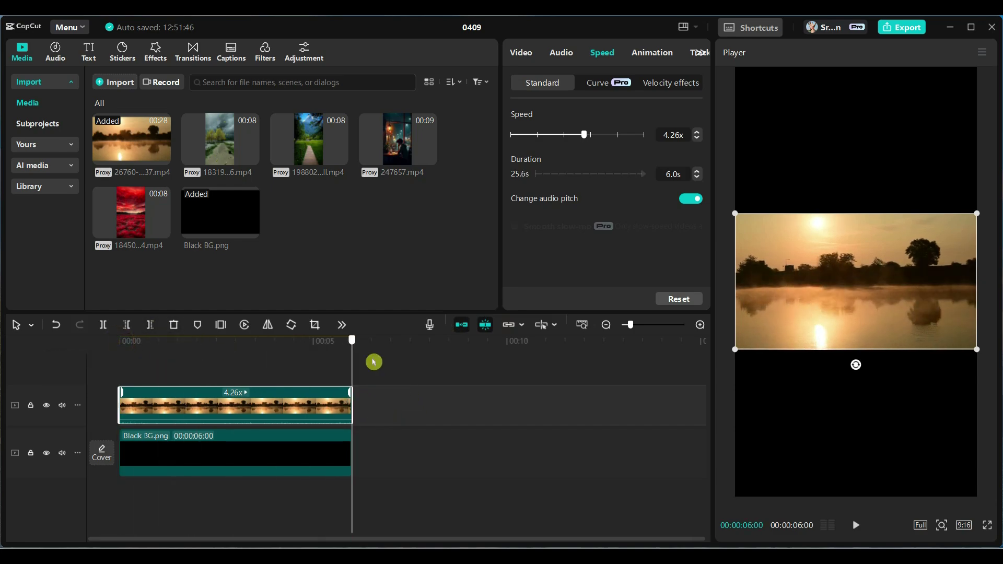
{"action": "left_click", "coordinate": [65, 374]}
Add the red field clip above, trim it to 6 s, scale it to 50%, and move it top-left
{"action": "left_click_drag", "start_coordinate": [133, 211], "coordinate": [121, 369]}
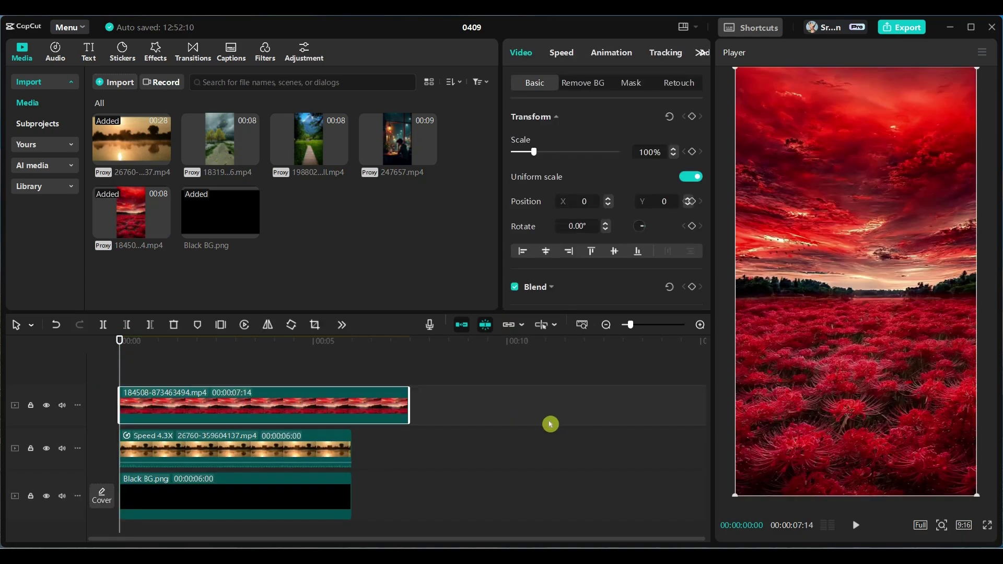
{"action": "left_click_drag", "start_coordinate": [410, 404], "coordinate": [352, 405]}
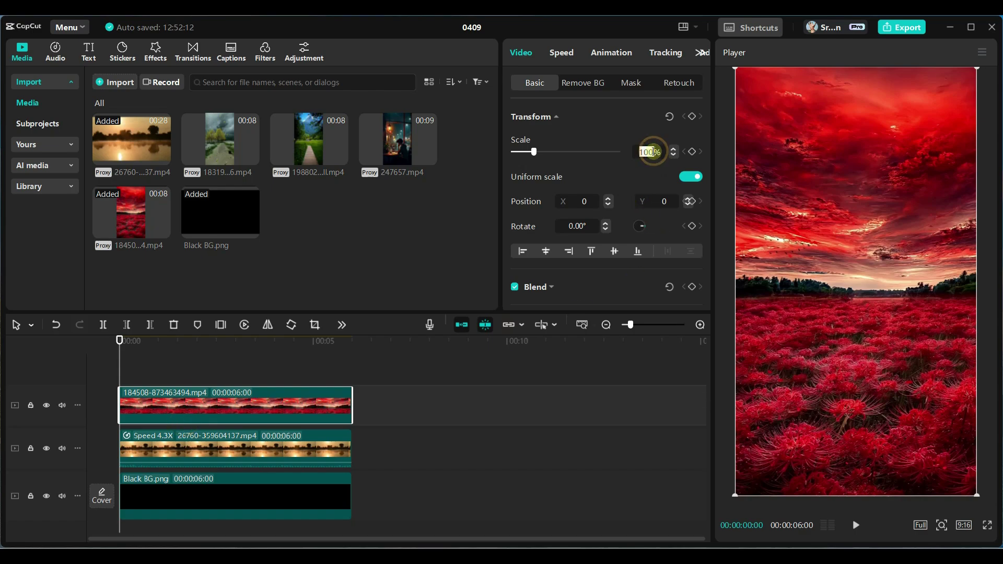
{"action": "type", "text": "50"}
{"action": "key", "text": "Return"}
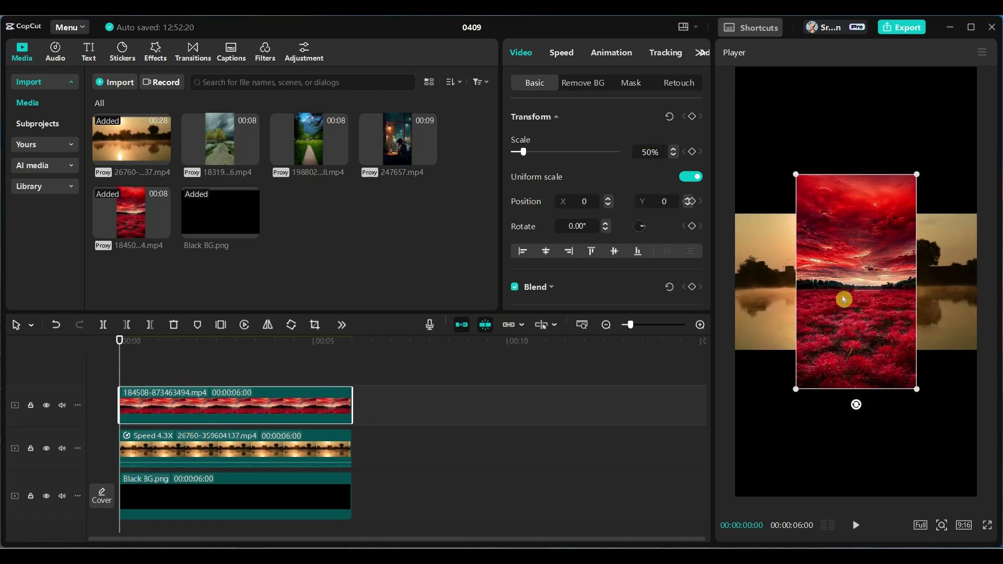
{"action": "mouse_move", "coordinate": [869, 330]}
{"action": "left_mouse_down"}
{"action": "mouse_move", "coordinate": [826, 296]}
{"action": "mouse_move", "coordinate": [801, 246]}
{"action": "mouse_move", "coordinate": [807, 187]}
{"action": "left_mouse_up"}
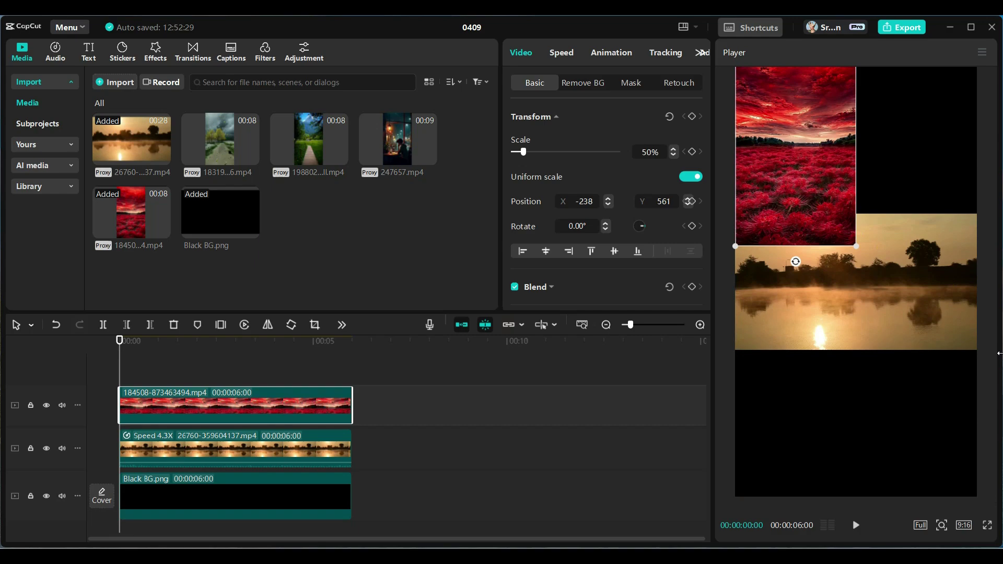
Fit a Rectangle mask on the red clip to the upper-left quarter, then add the tree-lined path clip
{"action": "left_click", "coordinate": [629, 89]}
{"action": "left_click", "coordinate": [603, 135]}
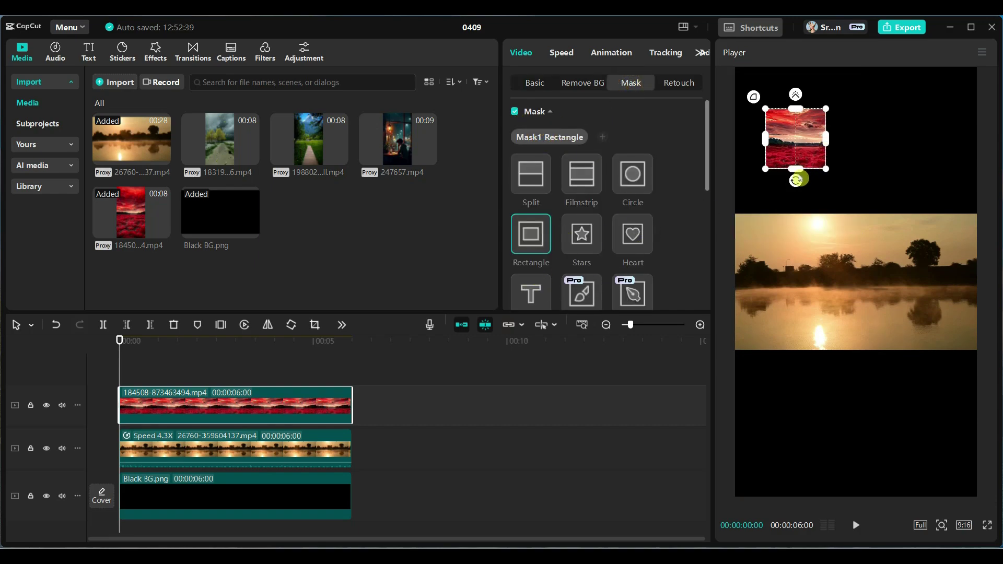
{"action": "left_click_drag", "start_coordinate": [797, 174], "coordinate": [794, 219]}
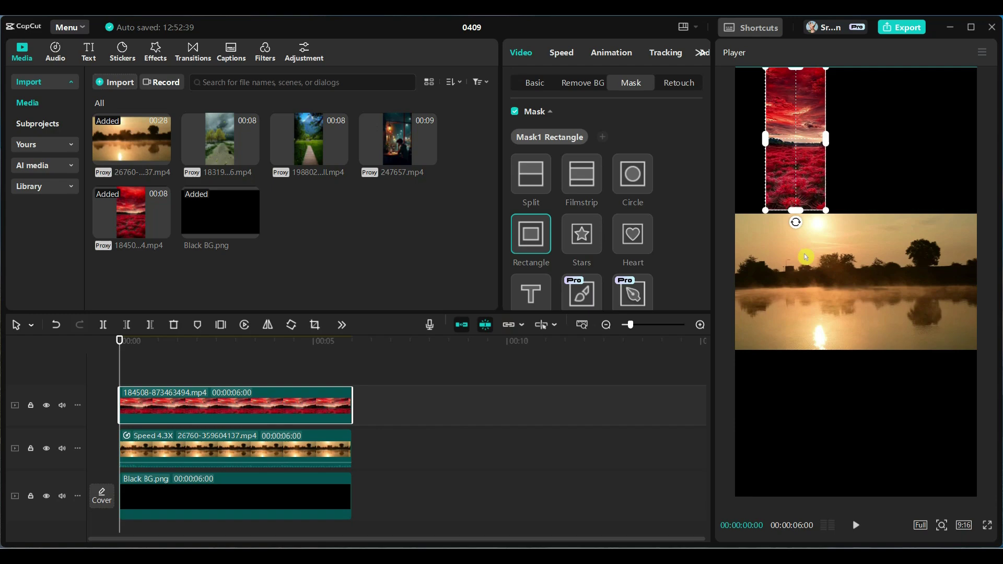
{"action": "mouse_move", "coordinate": [829, 141]}
{"action": "left_mouse_down"}
{"action": "mouse_move", "coordinate": [809, 141]}
{"action": "mouse_move", "coordinate": [855, 146]}
{"action": "left_mouse_up"}
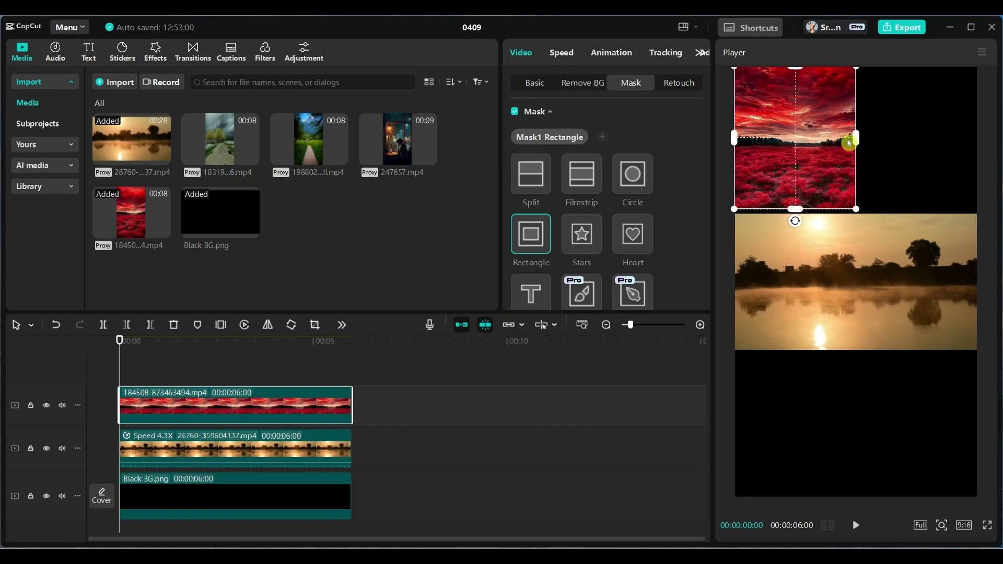
{"action": "left_click_drag", "start_coordinate": [180, 502], "coordinate": [123, 368]}
Rectangle-mask the tree-lined path clip and fit it to the upper-right quarter
{"action": "left_click", "coordinate": [631, 82]}
{"action": "left_click", "coordinate": [531, 234]}
{"action": "left_click_drag", "start_coordinate": [904, 156], "coordinate": [915, 217]}
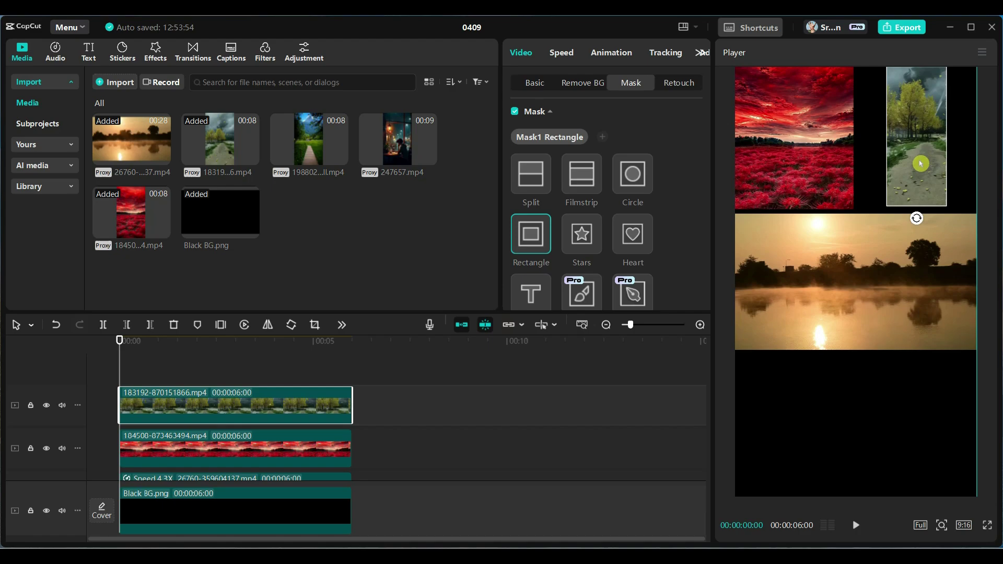
{"action": "left_click_drag", "start_coordinate": [940, 138], "coordinate": [959, 149]}
Add the green path clip on a new track and mask it into the bottom-left quarter
{"action": "left_click", "coordinate": [269, 351]}
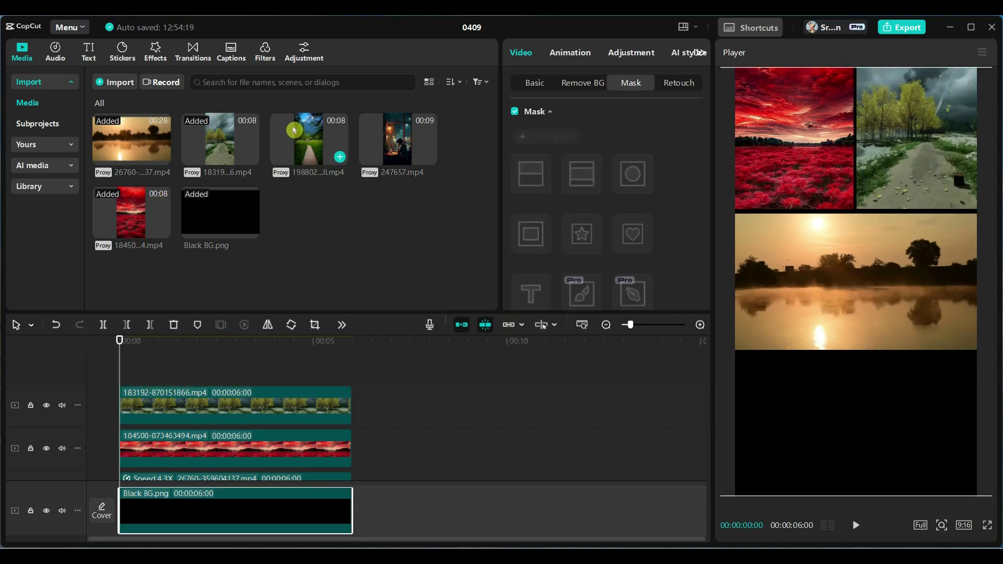
{"action": "left_click", "coordinate": [339, 157]}
{"action": "left_click_drag", "start_coordinate": [856, 282], "coordinate": [812, 358]}
{"action": "left_click", "coordinate": [631, 82]}
{"action": "left_click", "coordinate": [531, 233]}
{"action": "left_click_drag", "start_coordinate": [781, 470], "coordinate": [787, 492]}
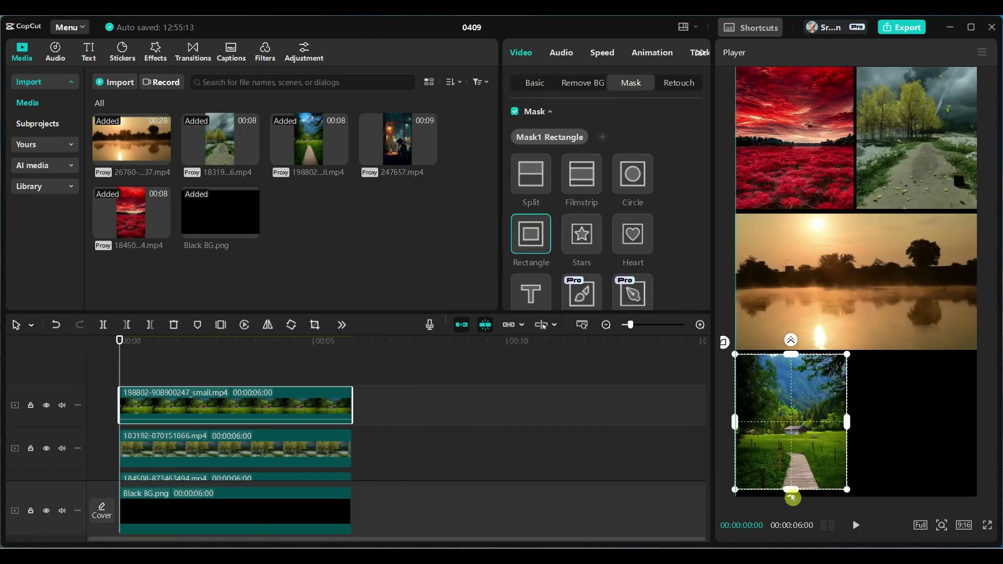
{"action": "left_click", "coordinate": [286, 511]}
Scale the night-café clip 247657.mp4 to 50% and move it to the bottom-right
{"action": "left_click", "coordinate": [429, 157]}
{"action": "type", "text": "50"}
{"action": "key", "text": "Return"}
{"action": "left_click_drag", "start_coordinate": [831, 279], "coordinate": [892, 382]}
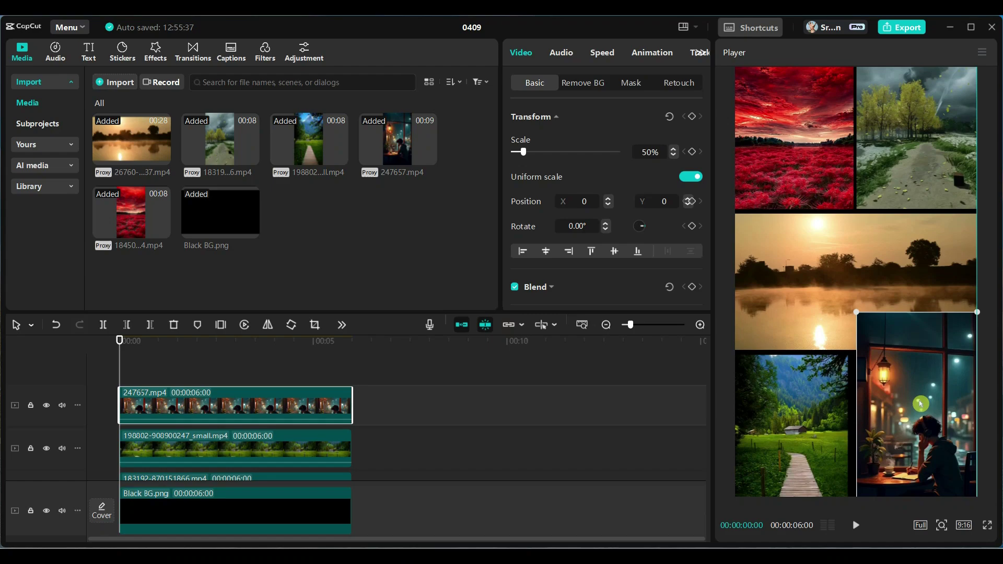
{"action": "left_click", "coordinate": [820, 404]}
Apply a Rectangle mask to the night clip, sized to the bottom-right quarter
{"action": "left_click", "coordinate": [919, 418]}
{"action": "left_click", "coordinate": [631, 82]}
{"action": "left_click", "coordinate": [531, 233]}
{"action": "left_click_drag", "start_coordinate": [898, 459], "coordinate": [899, 488]}
{"action": "left_click_drag", "start_coordinate": [923, 418], "coordinate": [974, 418]}
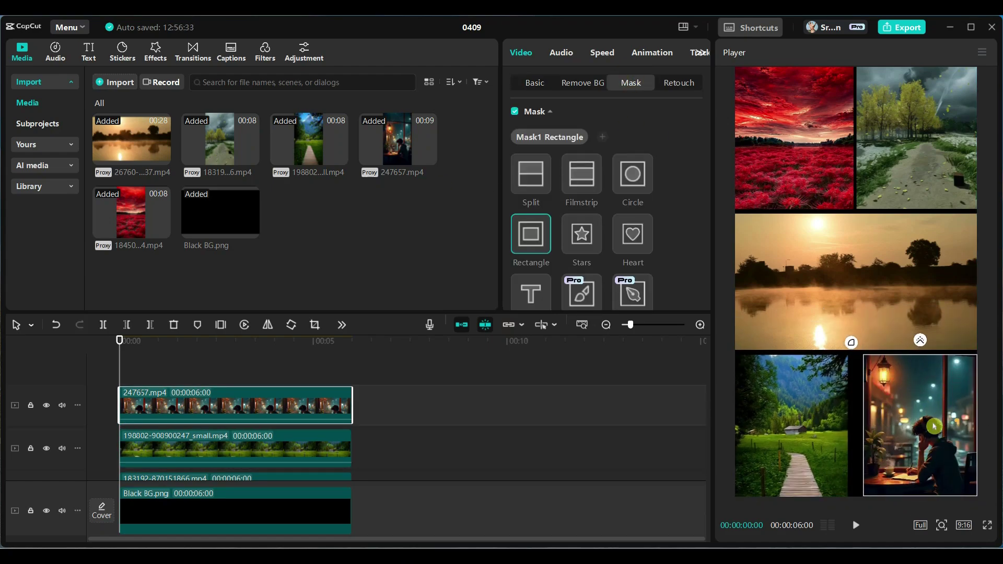
Clear the selection and play back the five-clip collage
{"action": "left_click", "coordinate": [230, 449]}
{"action": "left_click", "coordinate": [282, 365]}
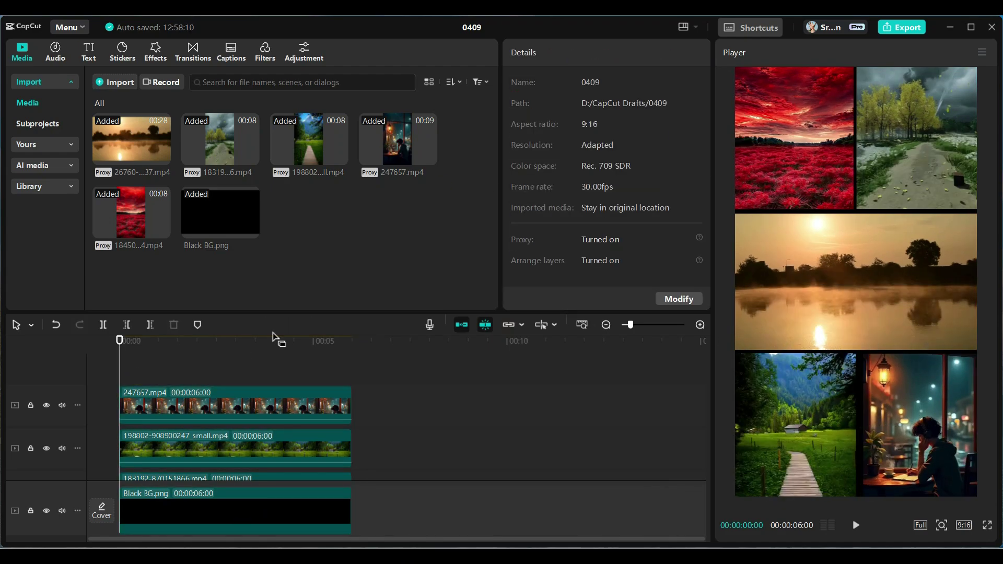
{"action": "left_click", "coordinate": [856, 527]}
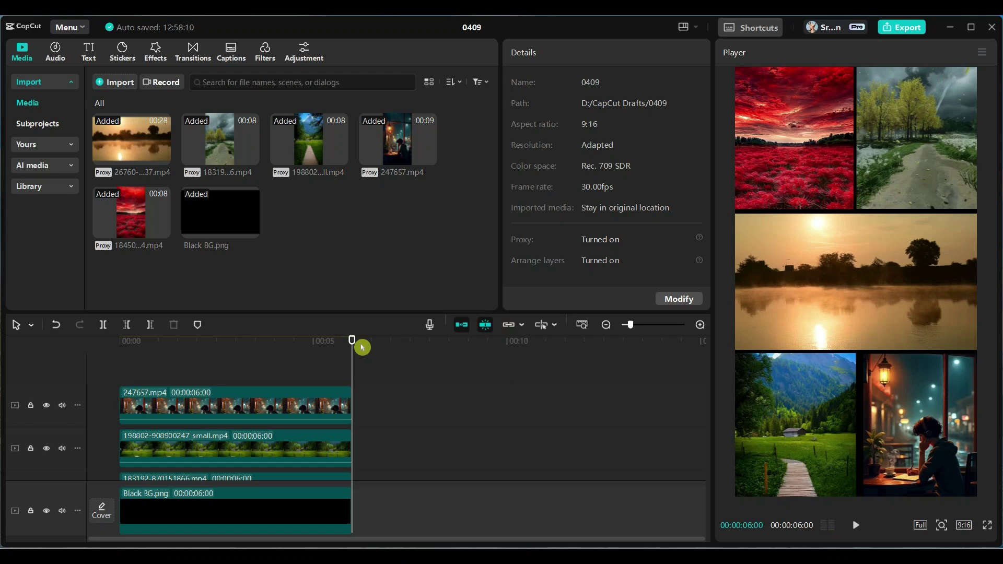
Return to the start and enlarge the timeline to show all six tracks
{"action": "key", "text": "Home"}
{"action": "scroll", "coordinate": [586, 436], "scroll_direction": "down", "scroll_amount": 2}
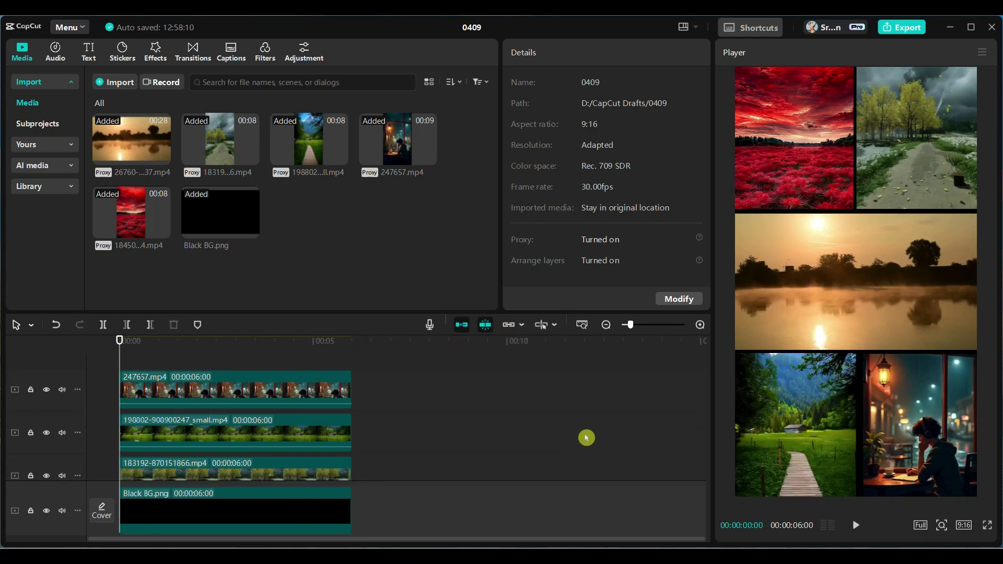
{"action": "left_click_drag", "start_coordinate": [378, 312], "coordinate": [377, 193]}
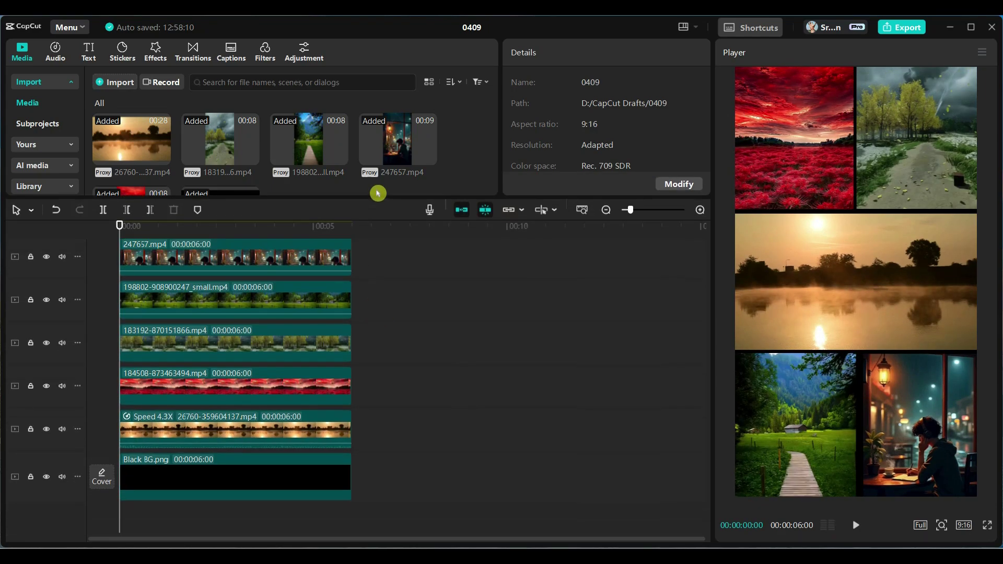
{"action": "scroll", "coordinate": [405, 314], "scroll_direction": "up", "scroll_amount": 2}
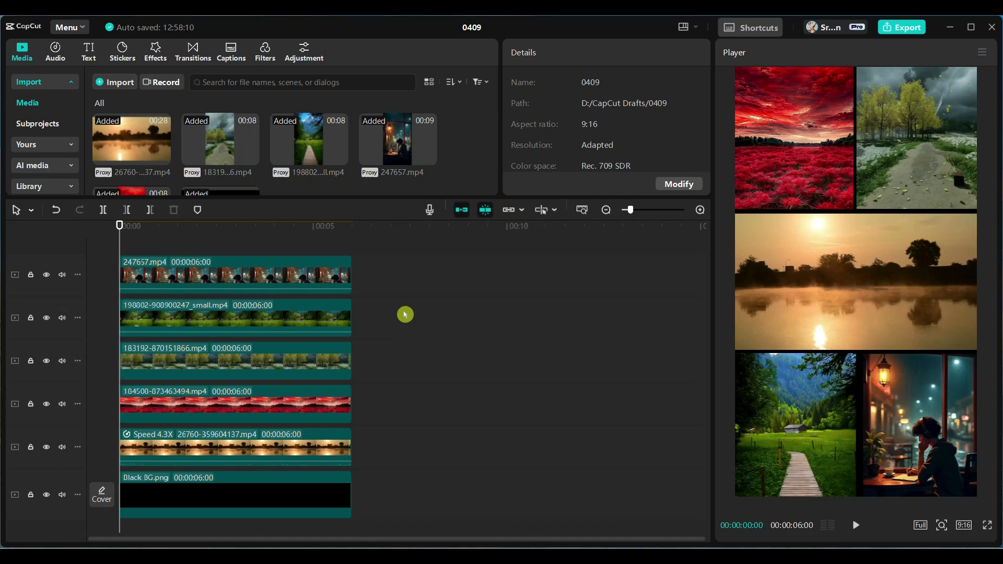
Trim the starts of the sunset, night-café and red clips to successively later playhead points
{"action": "left_click_drag", "start_coordinate": [122, 227], "coordinate": [132, 229]}
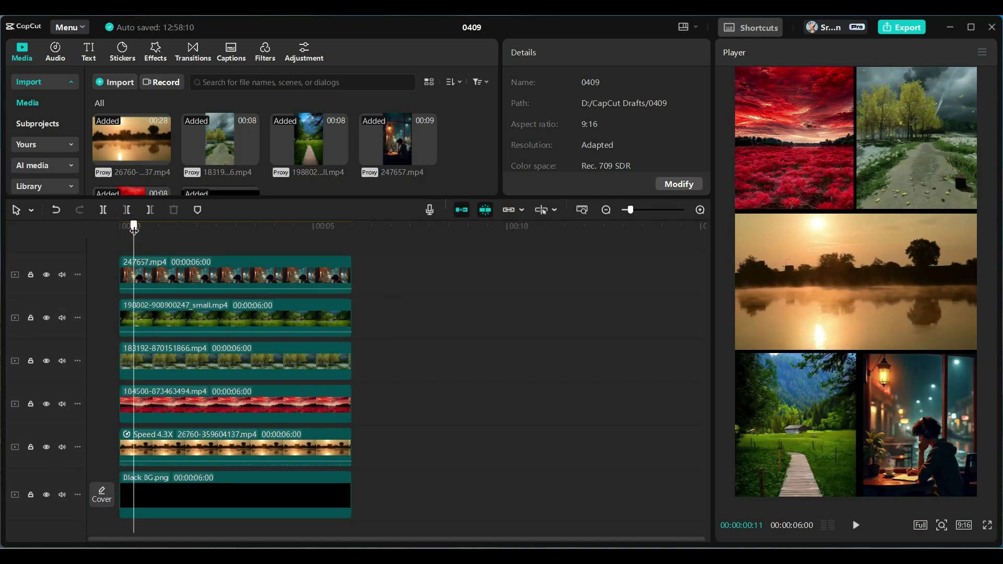
{"action": "left_click", "coordinate": [172, 452]}
{"action": "left_click_drag", "start_coordinate": [120, 447], "coordinate": [135, 448]}
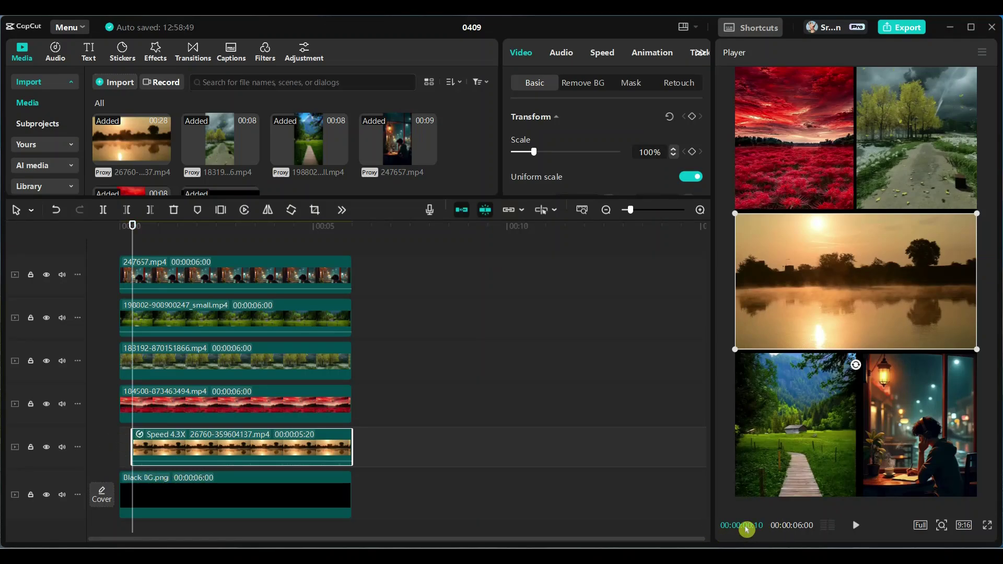
{"action": "left_click_drag", "start_coordinate": [133, 225], "coordinate": [146, 226]}
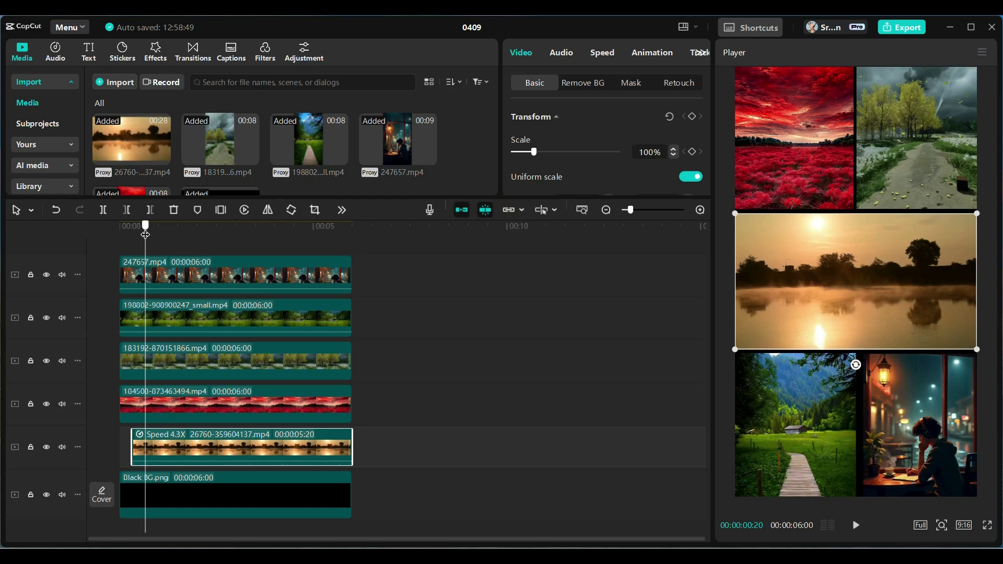
{"action": "left_click", "coordinate": [888, 450]}
{"action": "left_click_drag", "start_coordinate": [134, 289], "coordinate": [167, 279]}
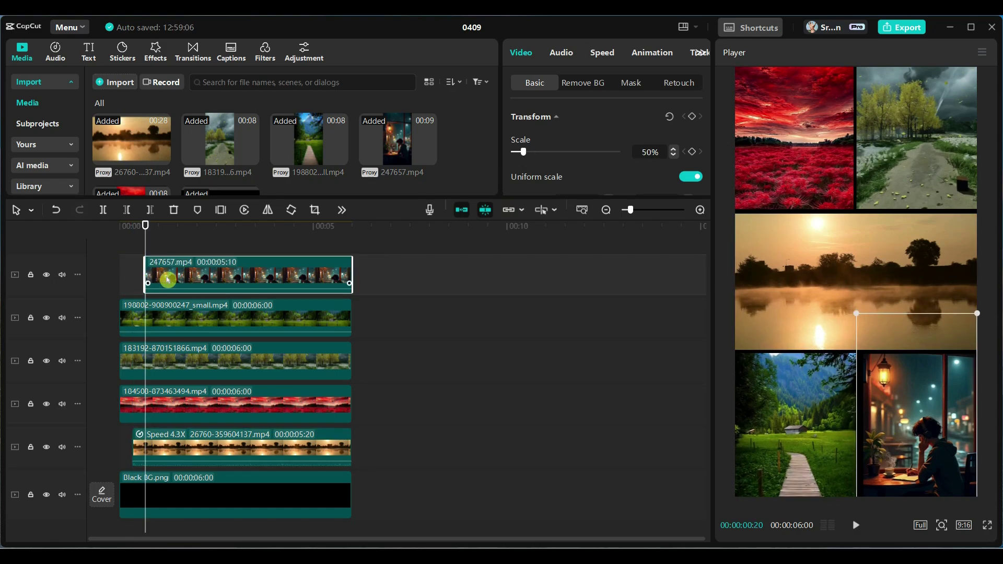
{"action": "left_click", "coordinate": [811, 166]}
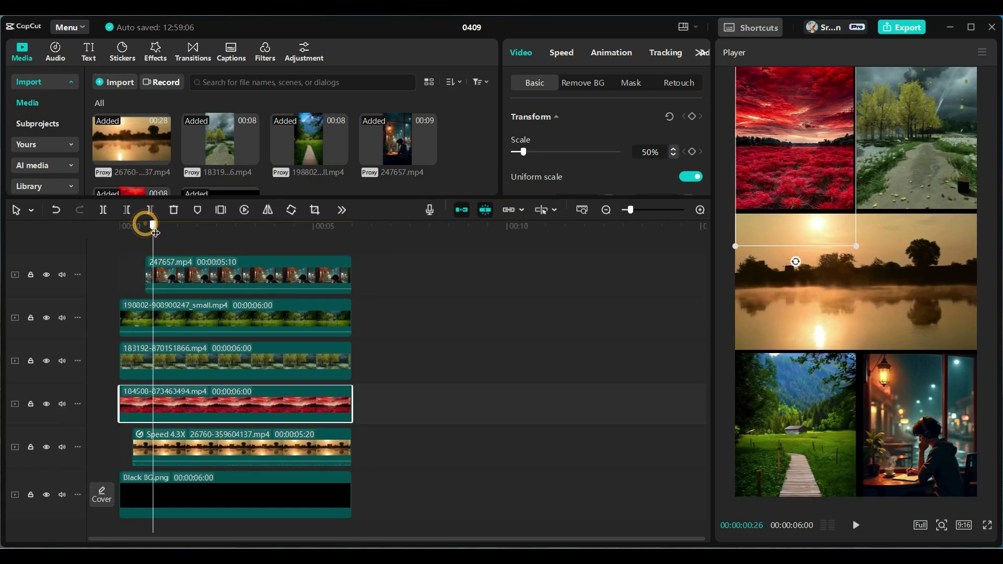
{"action": "left_click_drag", "start_coordinate": [146, 225], "coordinate": [159, 225]}
{"action": "left_click_drag", "start_coordinate": [119, 401], "coordinate": [157, 405]}
Trim the green-path and tree-lined road clips to start later still
{"action": "left_click", "coordinate": [170, 269]}
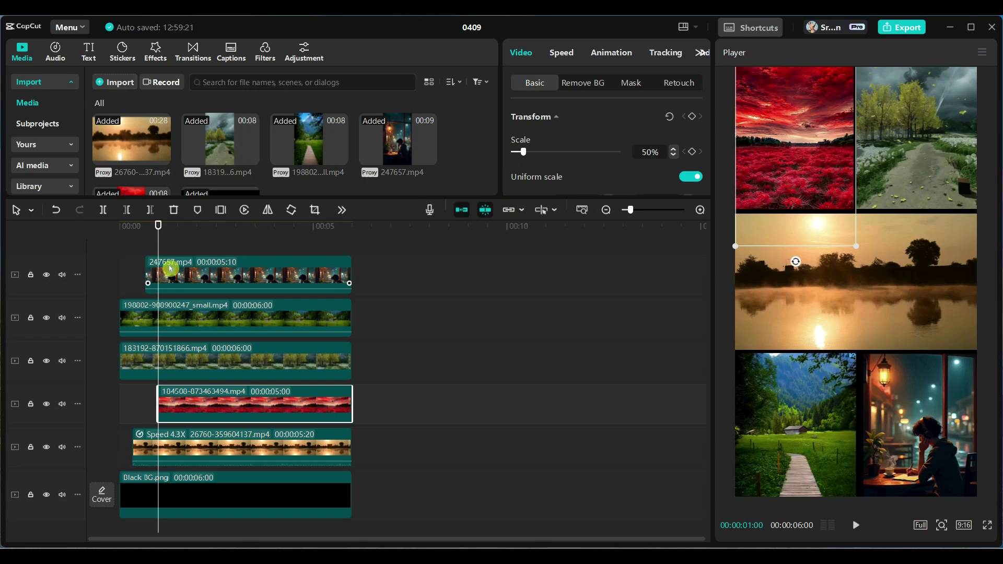
{"action": "left_click", "coordinate": [789, 435]}
{"action": "left_click_drag", "start_coordinate": [159, 225], "coordinate": [170, 230]}
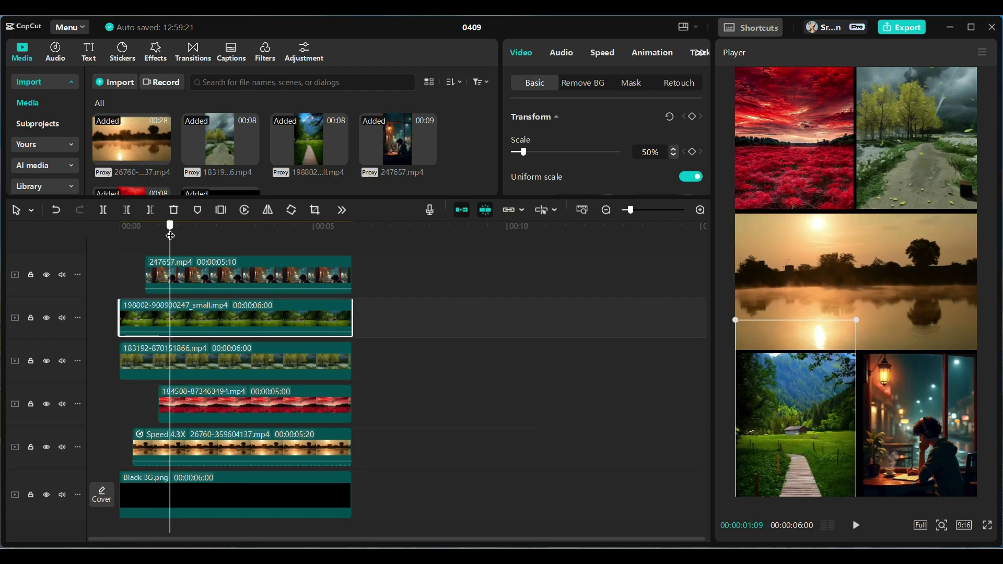
{"action": "left_click_drag", "start_coordinate": [123, 316], "coordinate": [172, 316]}
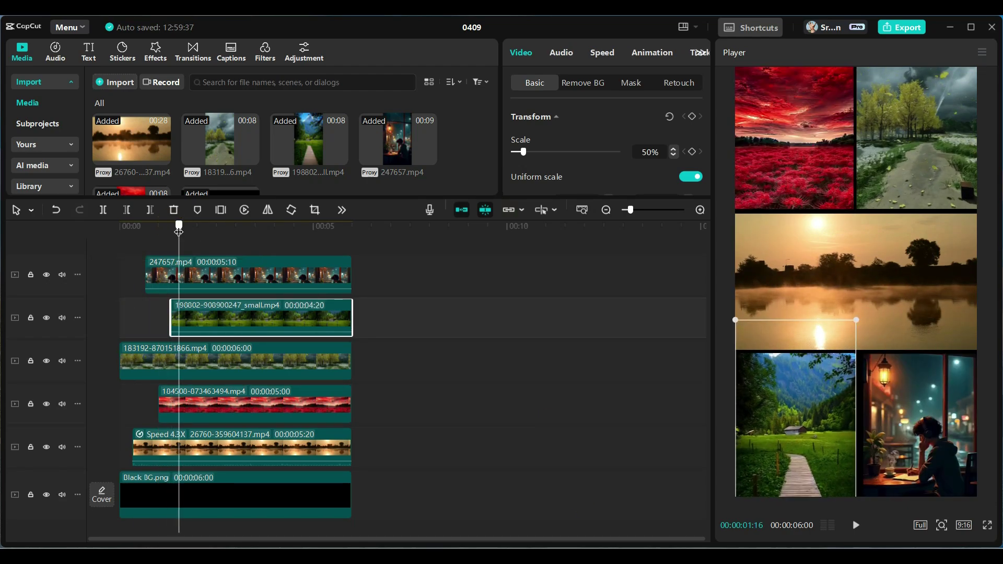
{"action": "left_click", "coordinate": [128, 384]}
{"action": "left_click_drag", "start_coordinate": [121, 361], "coordinate": [183, 360]}
Preview the staggered collage full screen from the start, then stop at the full collage
{"action": "left_click_drag", "start_coordinate": [179, 224], "coordinate": [65, 244]}
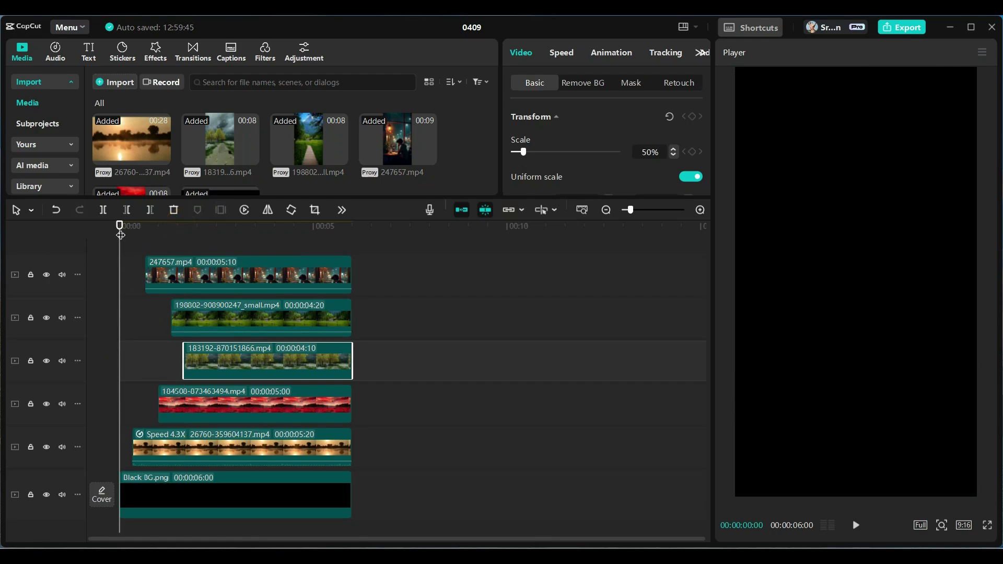
{"action": "left_click", "coordinate": [784, 509]}
{"action": "left_click", "coordinate": [855, 525]}
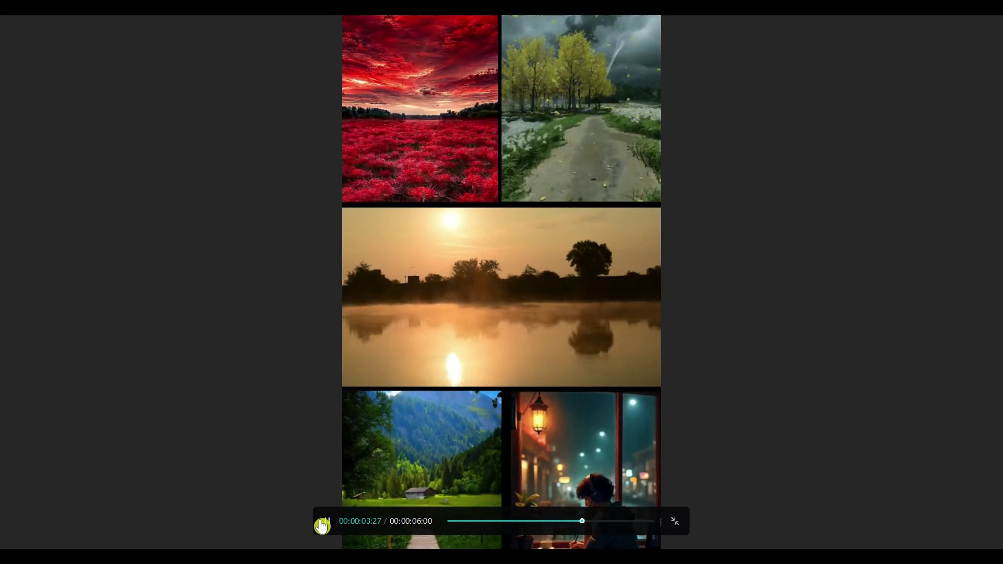
{"action": "key", "text": "Escape"}
{"action": "left_click", "coordinate": [145, 227]}
{"action": "left_click_drag", "start_coordinate": [145, 226], "coordinate": [206, 235]}
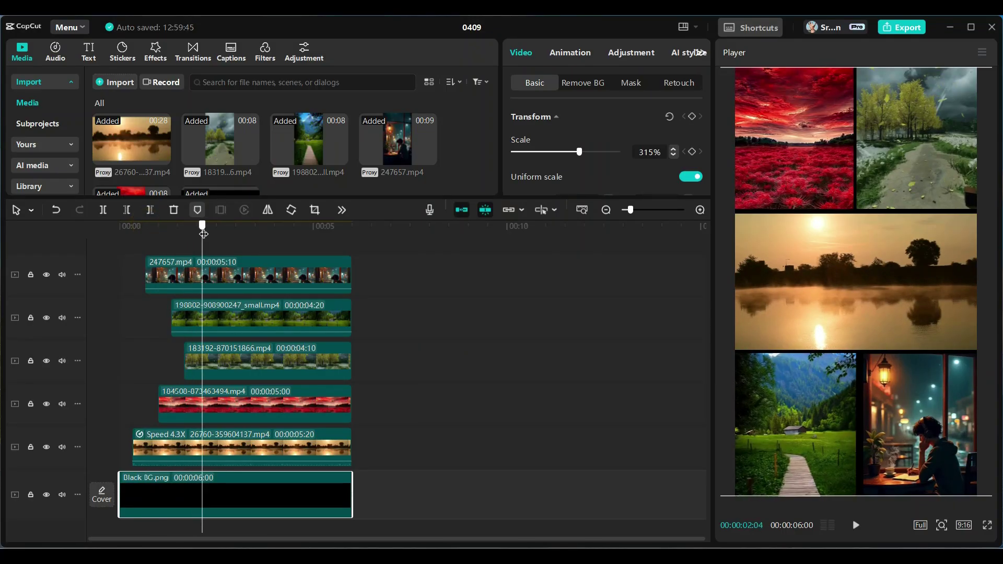
Add Scale and Position keyframes to the night-café clip at 3 seconds
{"action": "left_click", "coordinate": [224, 272]}
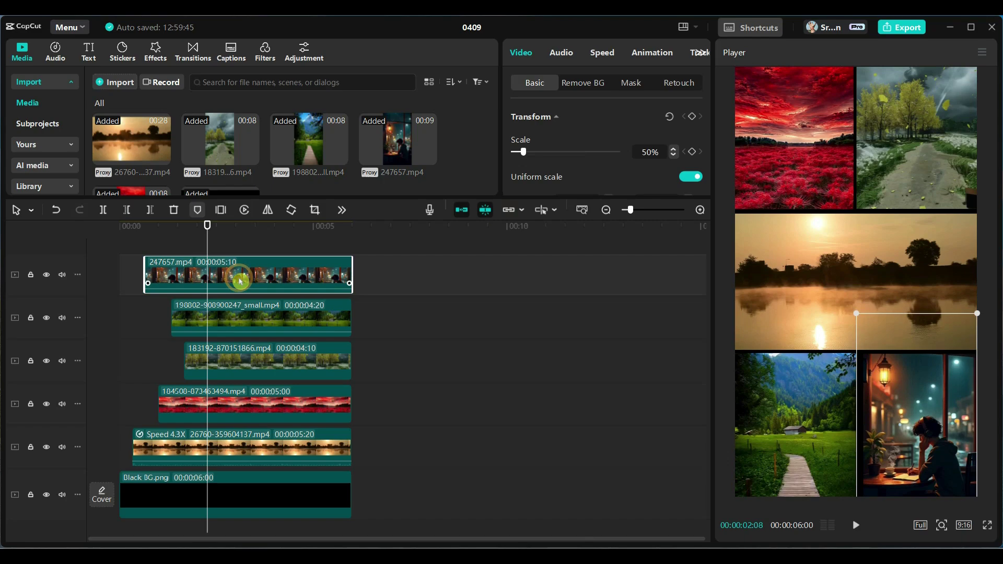
{"action": "mouse_move", "coordinate": [207, 228]}
{"action": "left_mouse_down"}
{"action": "mouse_move", "coordinate": [147, 234]}
{"action": "mouse_move", "coordinate": [225, 290]}
{"action": "left_mouse_up"}
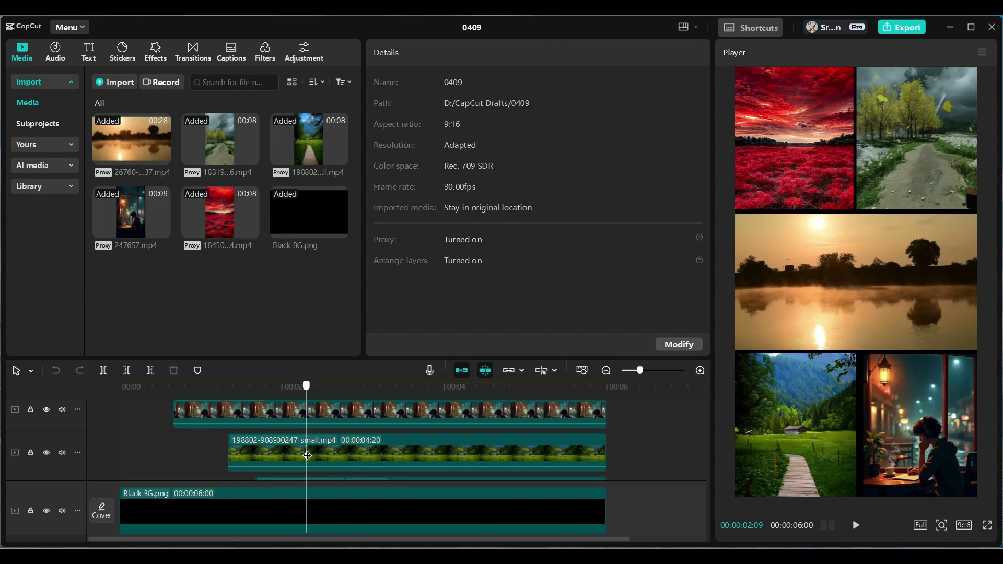
{"action": "left_click_drag", "start_coordinate": [337, 458], "coordinate": [363, 457]}
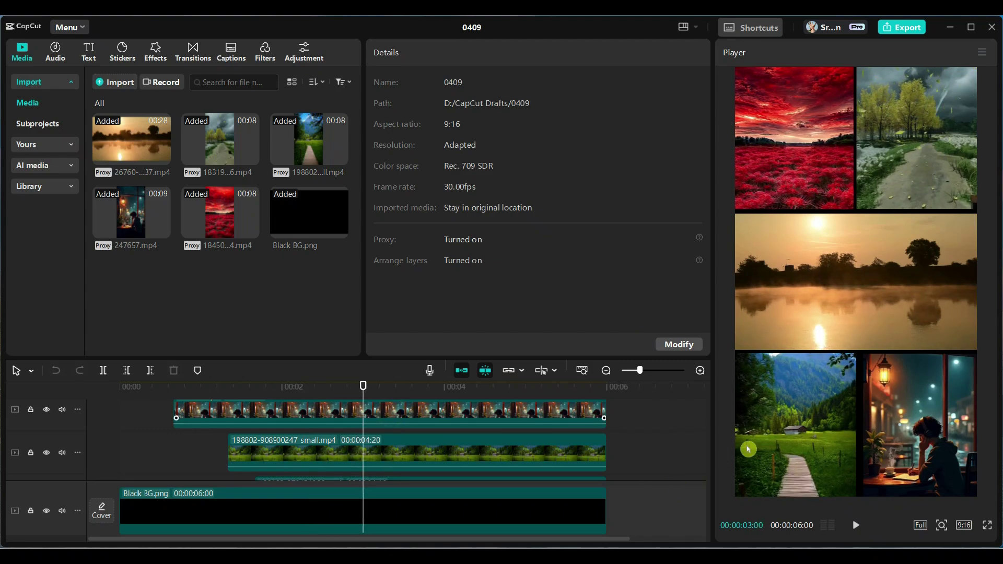
{"action": "left_click", "coordinate": [472, 404]}
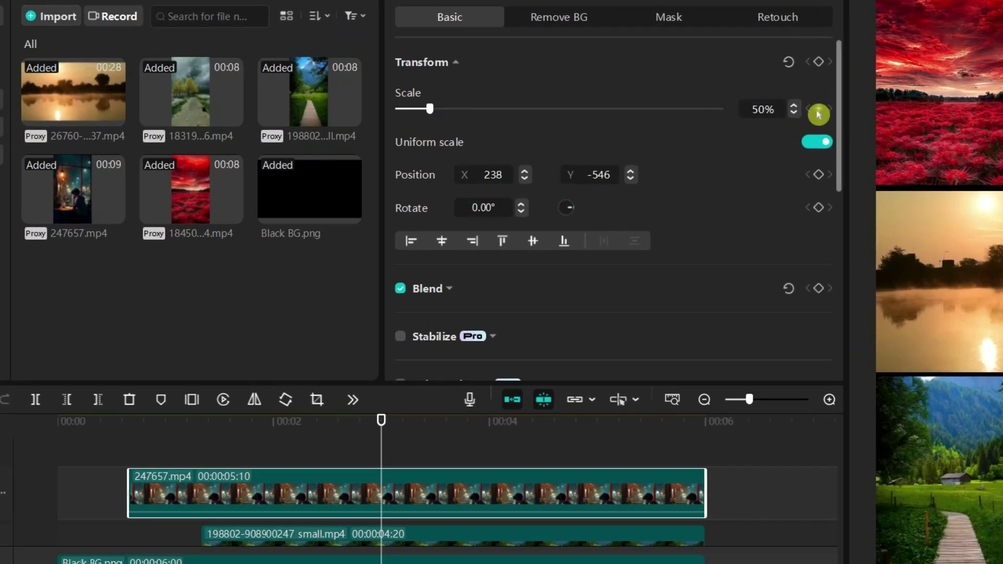
{"action": "left_click", "coordinate": [818, 110]}
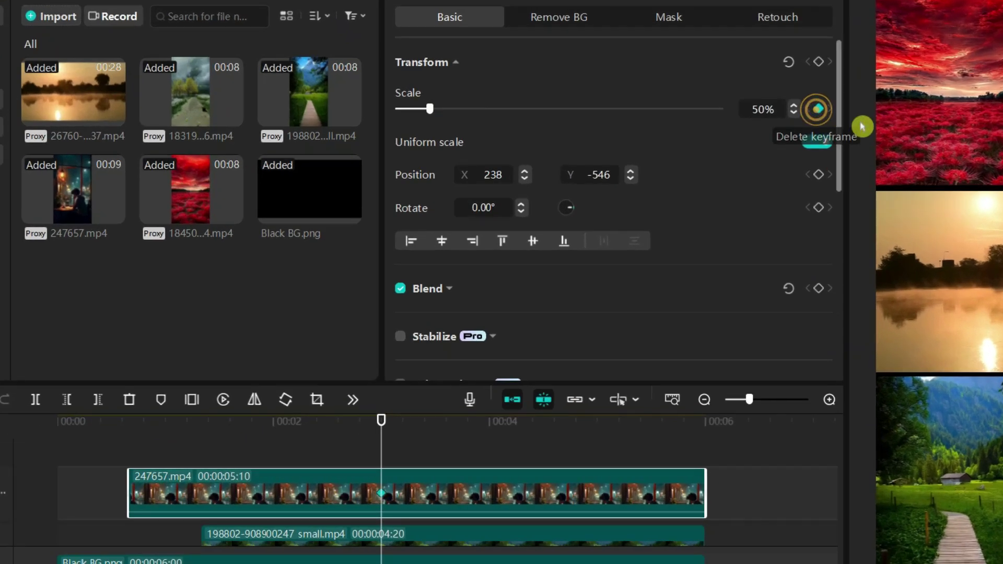
{"action": "left_click", "coordinate": [818, 178]}
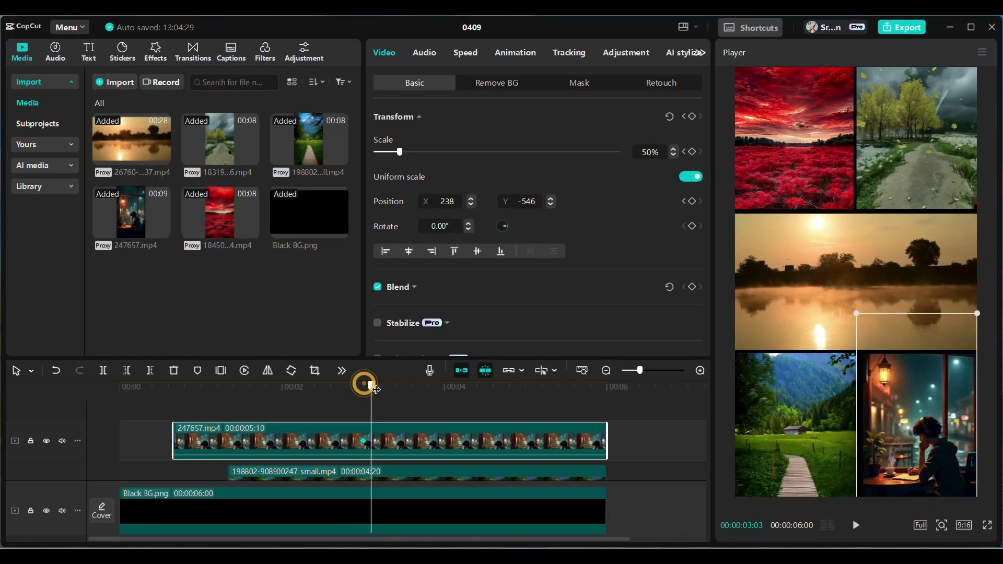
{"action": "left_click_drag", "start_coordinate": [367, 387], "coordinate": [533, 422]}
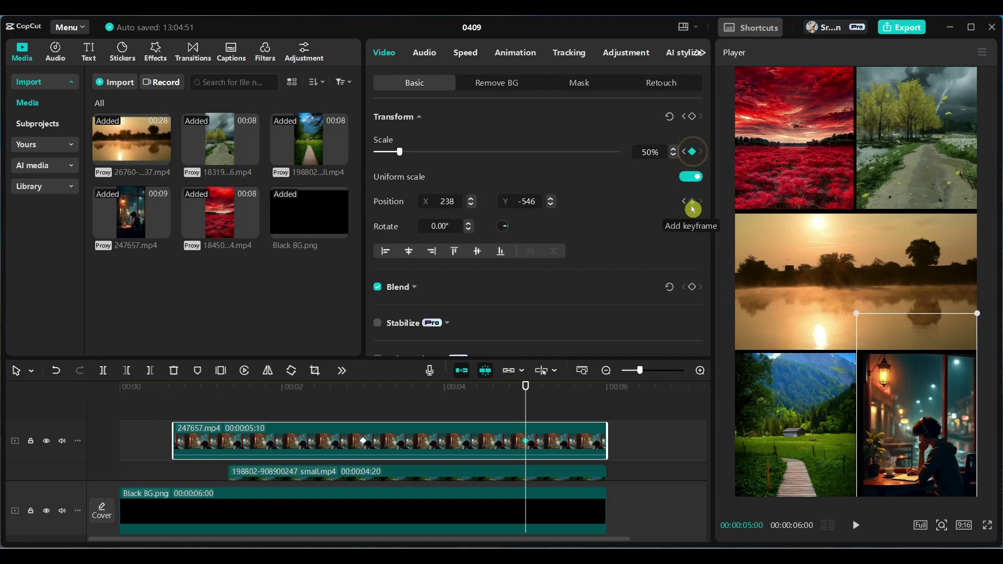
At 5 s, keyframe the lantern clip to 100% scale at position 0, 0, then preview fullscreen
{"action": "left_click", "coordinate": [692, 204]}
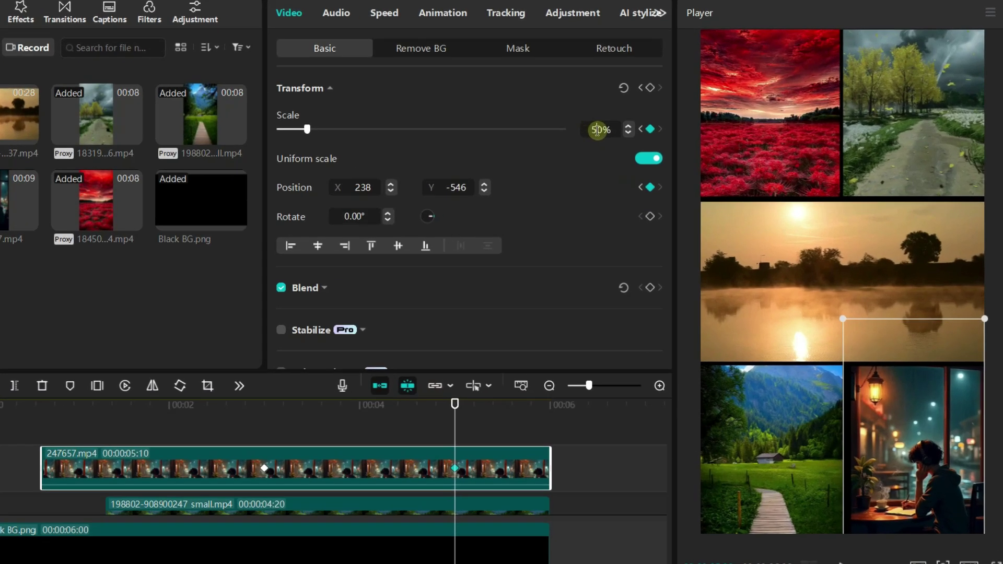
{"action": "type", "text": "100"}
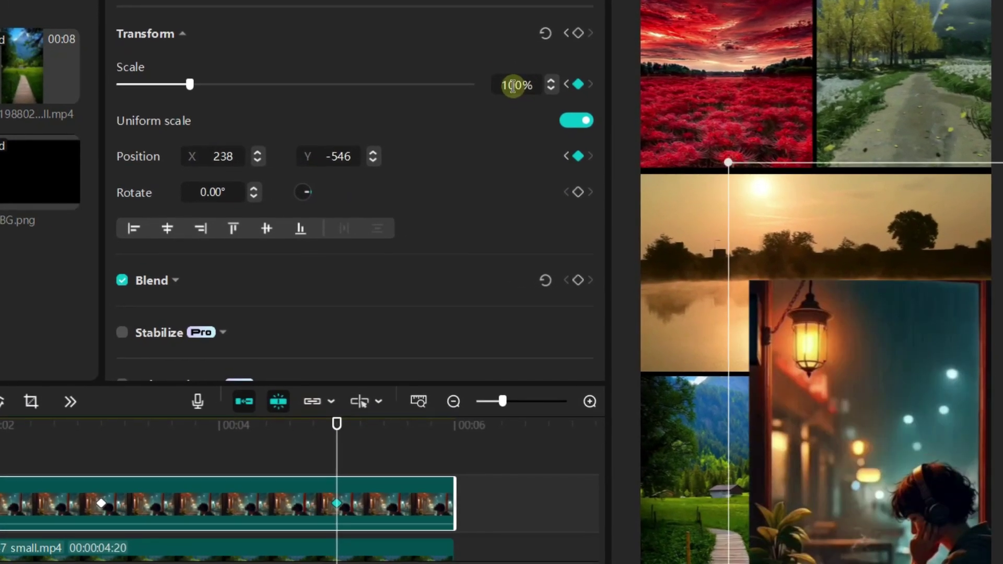
{"action": "left_click", "coordinate": [216, 161]}
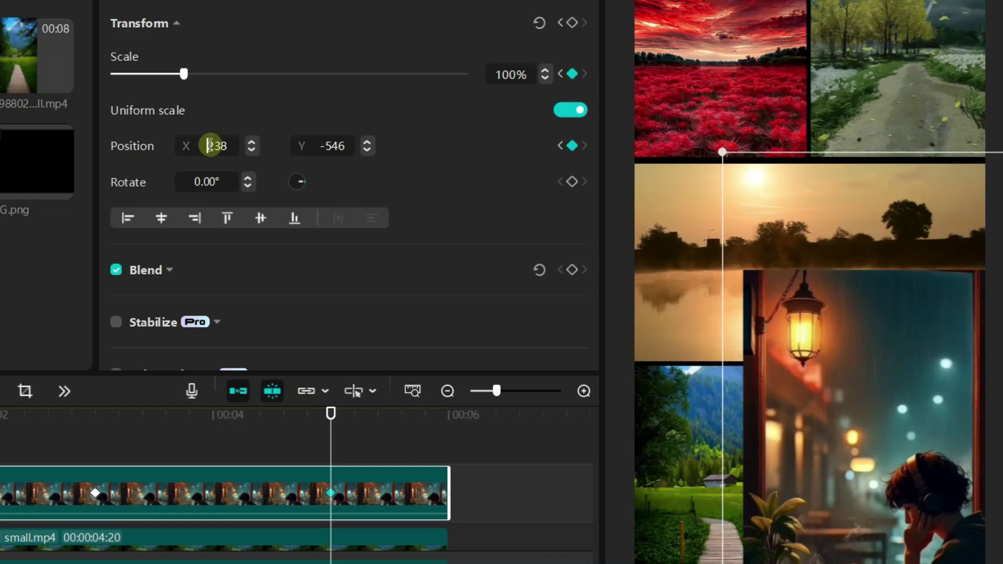
{"action": "double_click", "coordinate": [214, 150]}
{"action": "type", "text": "0"}
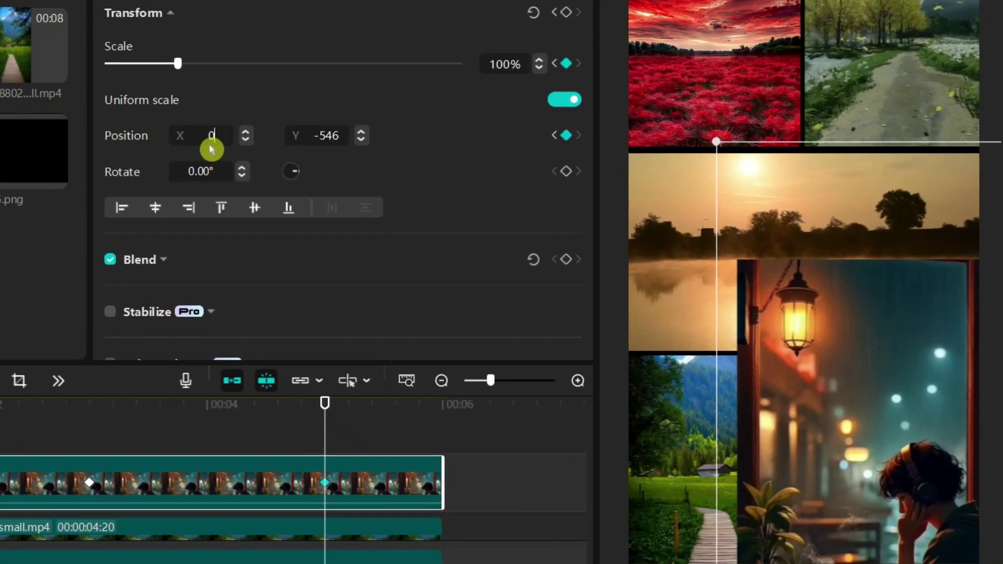
{"action": "key", "text": "Return"}
{"action": "double_click", "coordinate": [323, 139]}
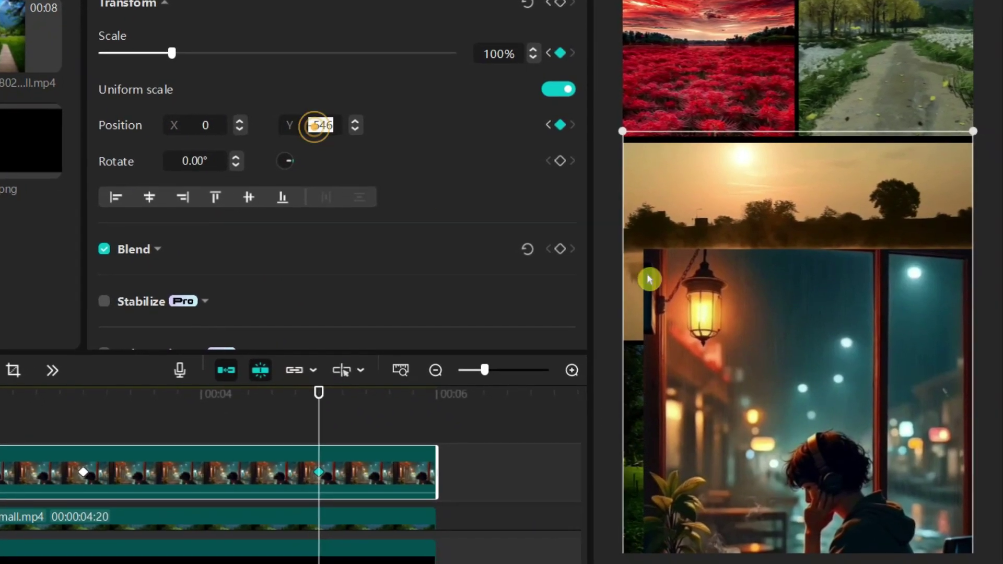
{"action": "type", "text": "0"}
{"action": "key", "text": "Return"}
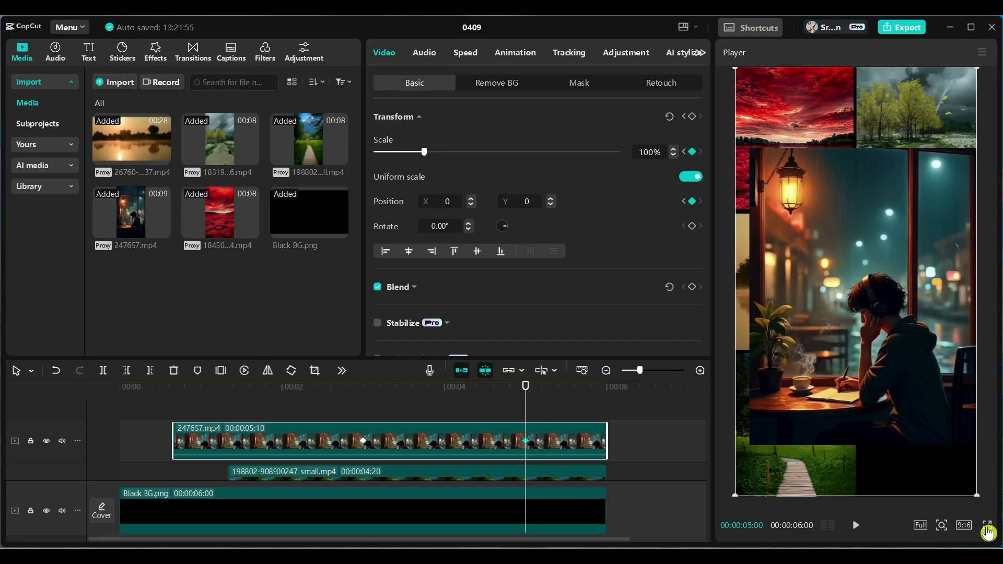
{"action": "left_click", "coordinate": [987, 527]}
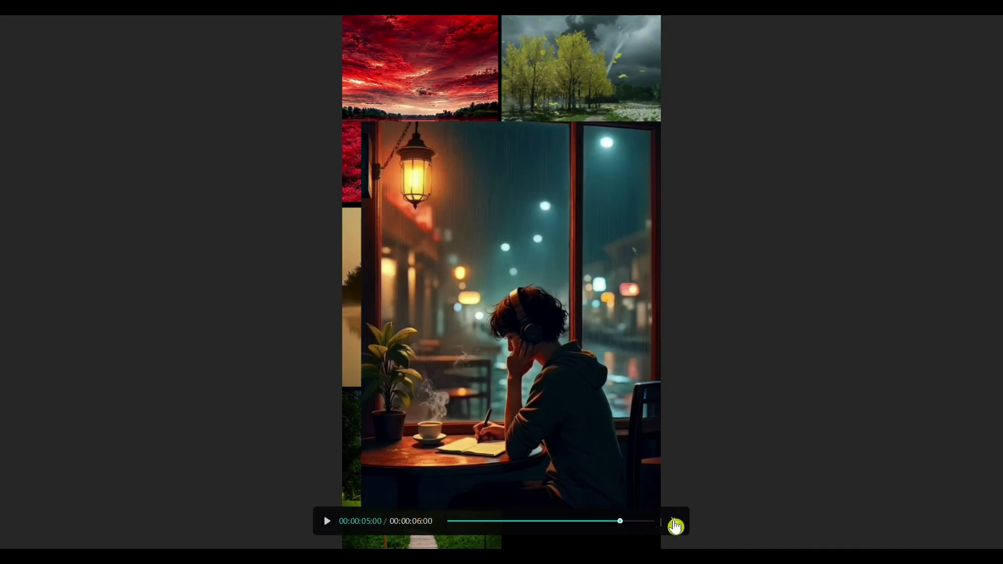
{"action": "left_click", "coordinate": [674, 522]}
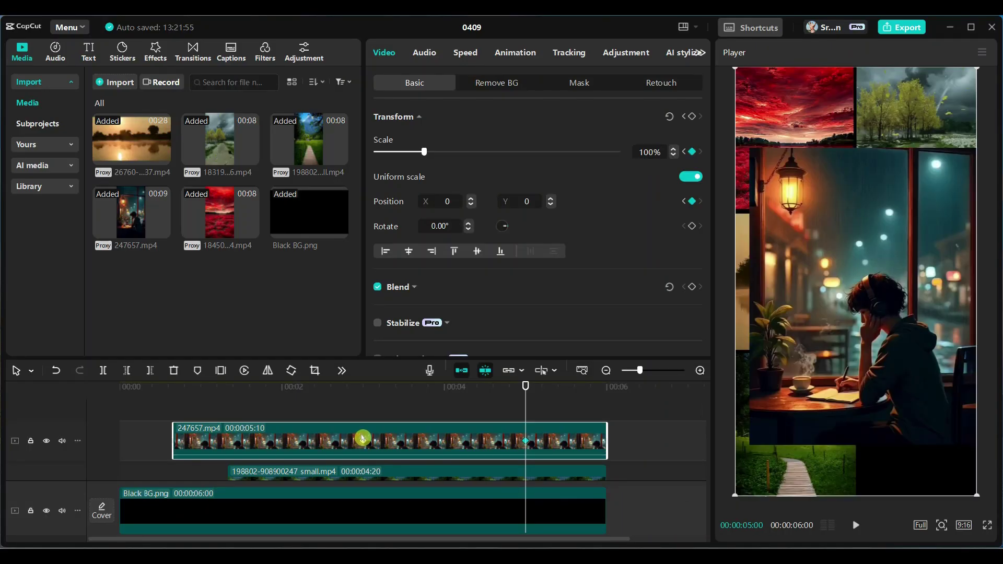
At the 3-second keyframe, add mask Position and Size keyframes to the lantern clip
{"action": "left_click", "coordinate": [364, 442]}
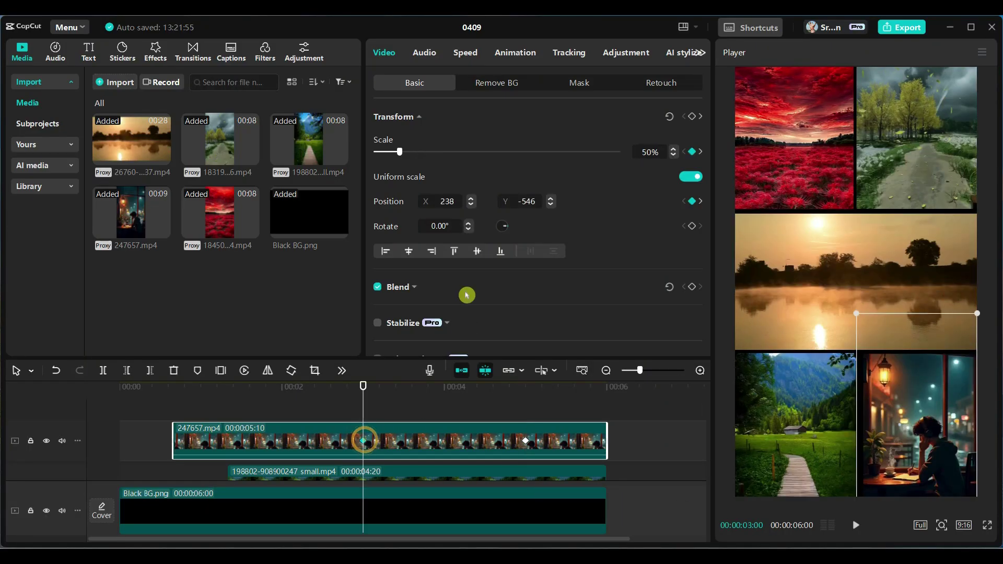
{"action": "left_click", "coordinate": [578, 84]}
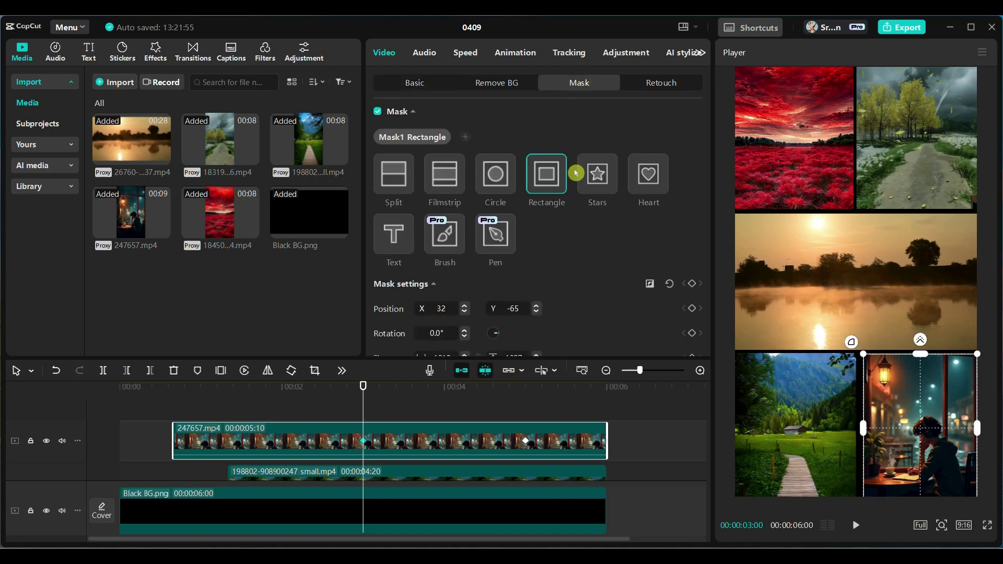
{"action": "scroll", "coordinate": [593, 250], "scroll_direction": "down", "scroll_amount": 1}
{"action": "scroll", "coordinate": [595, 253], "scroll_direction": "down", "scroll_amount": 1}
{"action": "scroll", "coordinate": [594, 250], "scroll_direction": "down", "scroll_amount": 1}
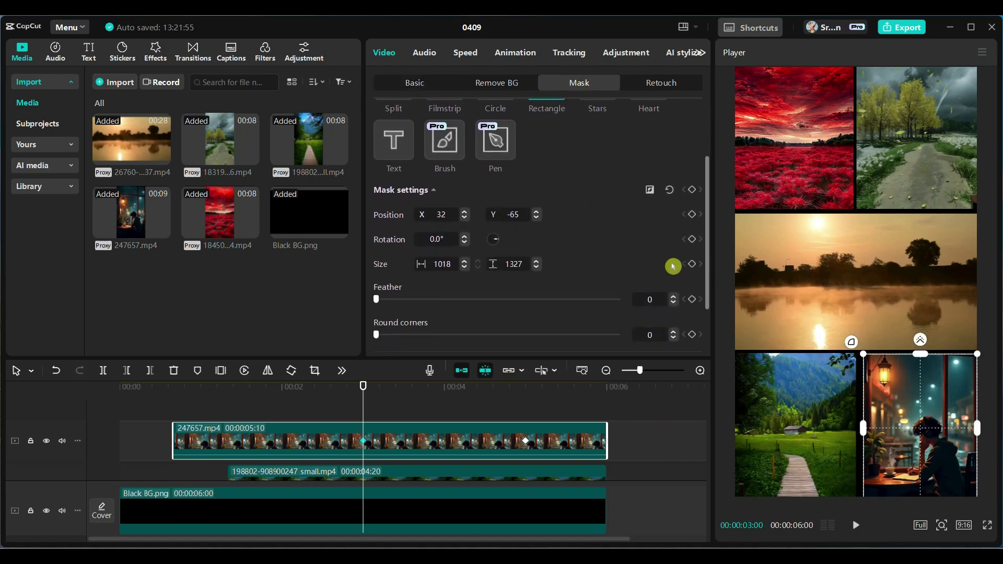
{"action": "left_click", "coordinate": [693, 216]}
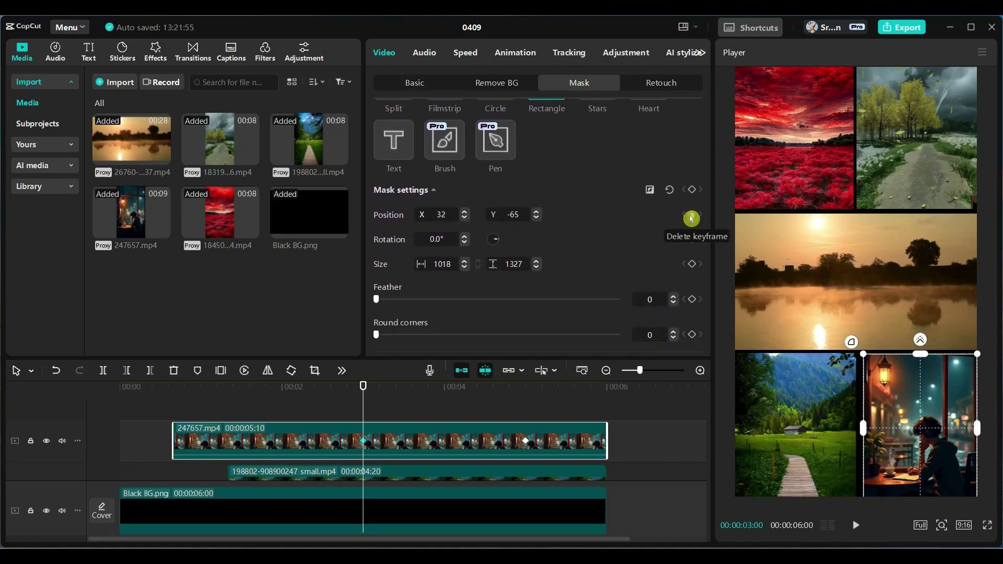
{"action": "left_click", "coordinate": [691, 264]}
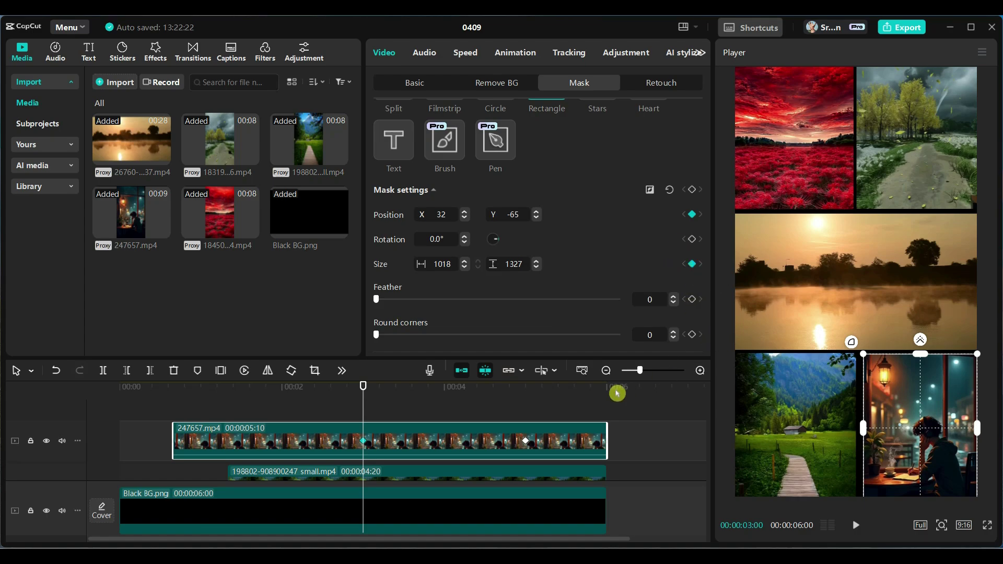
At 5 seconds, keyframe the mask and set its position to X 0, Y 0
{"action": "left_click", "coordinate": [526, 443]}
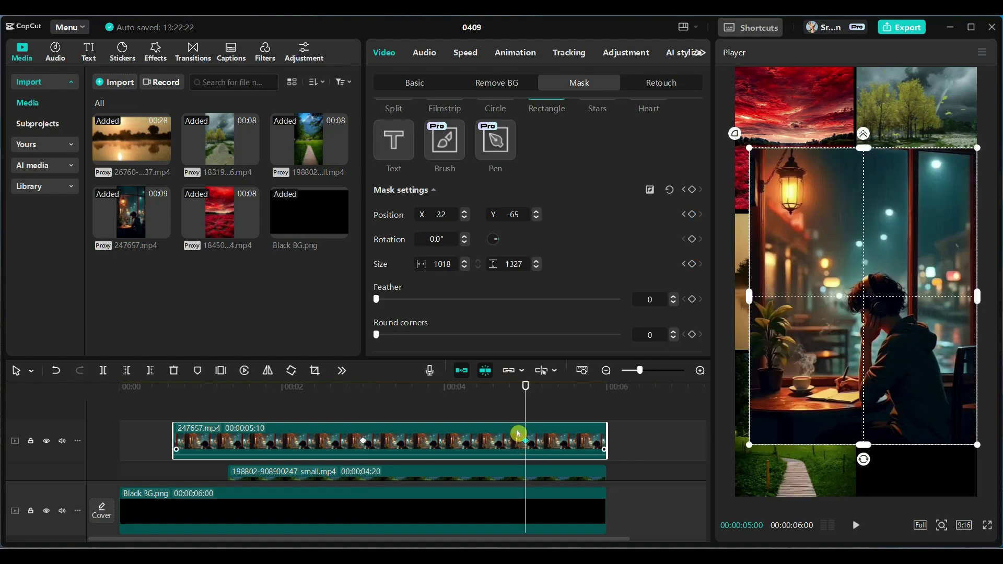
{"action": "left_click", "coordinate": [691, 215]}
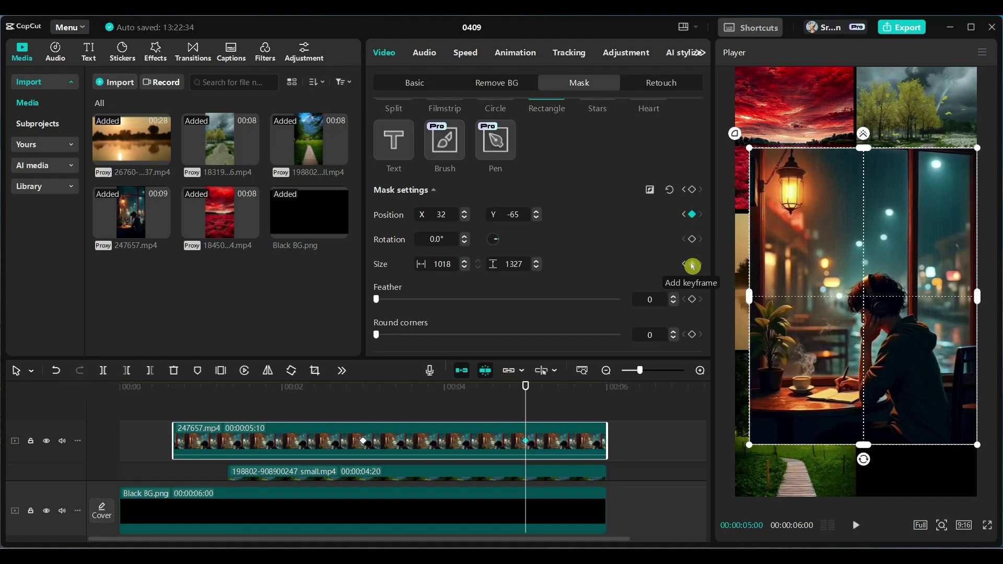
{"action": "left_click", "coordinate": [692, 265]}
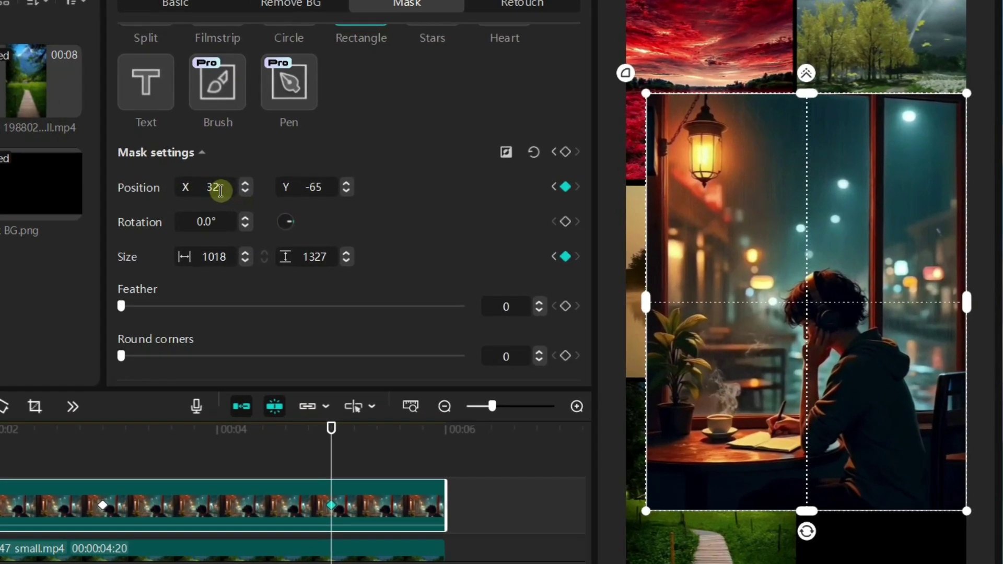
{"action": "left_click", "coordinate": [416, 213]}
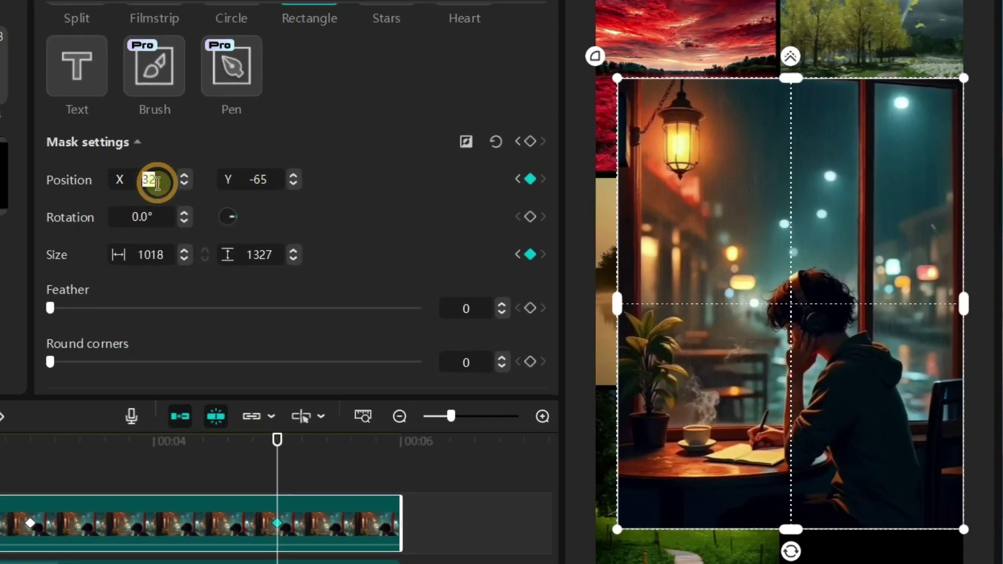
{"action": "type", "text": "0"}
{"action": "key", "text": "Return"}
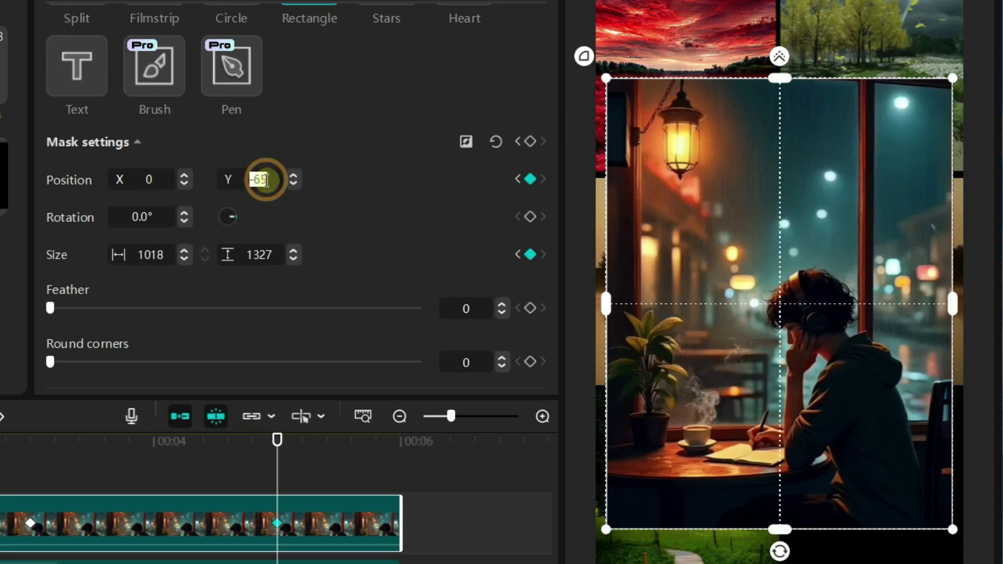
{"action": "type", "text": "0"}
{"action": "key", "text": "Return"}
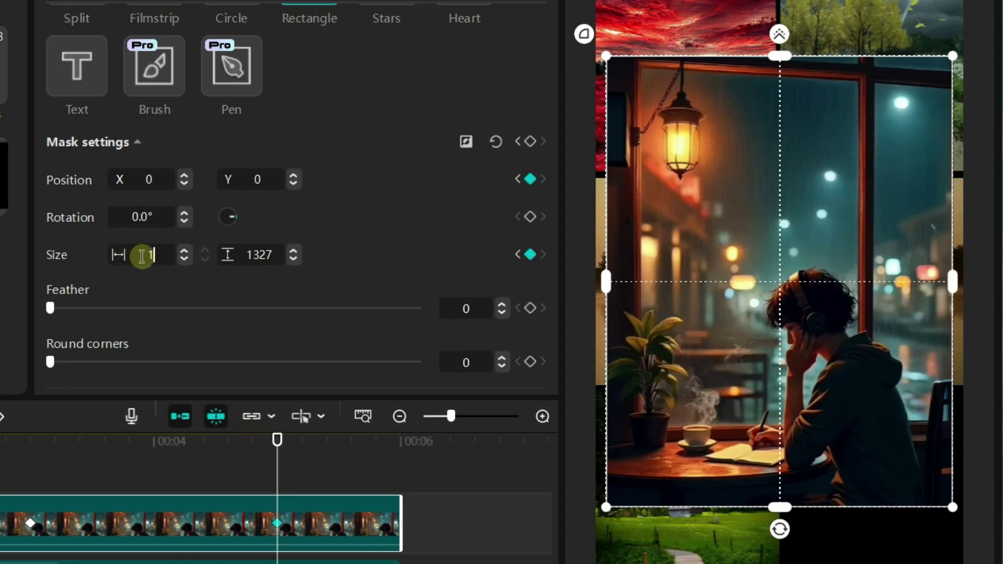
{"action": "type", "text": "080"}
Set the 5-second mask size to 1080×1920 and play the sequence from the start
{"action": "key", "text": "Return"}
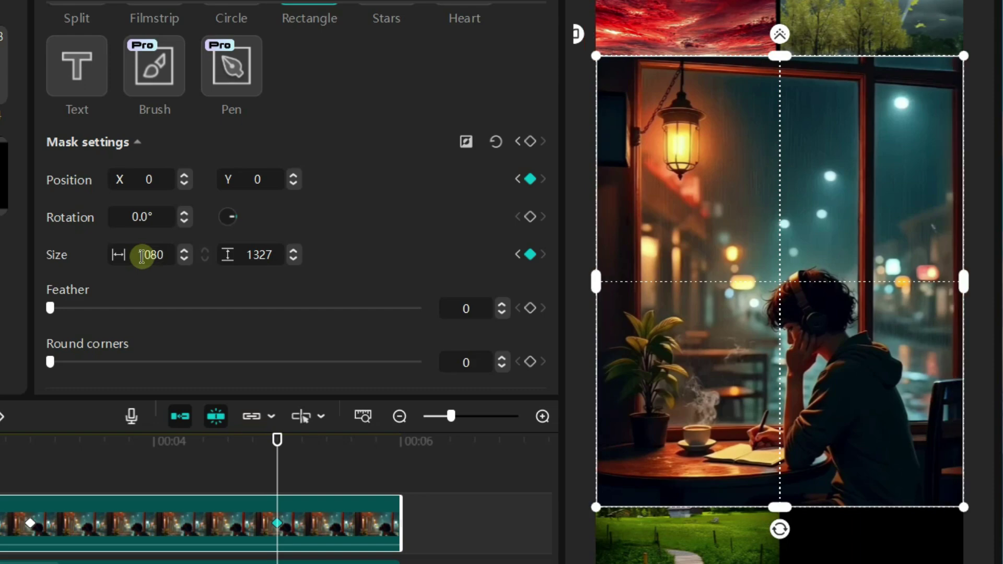
{"action": "left_click", "coordinate": [258, 256]}
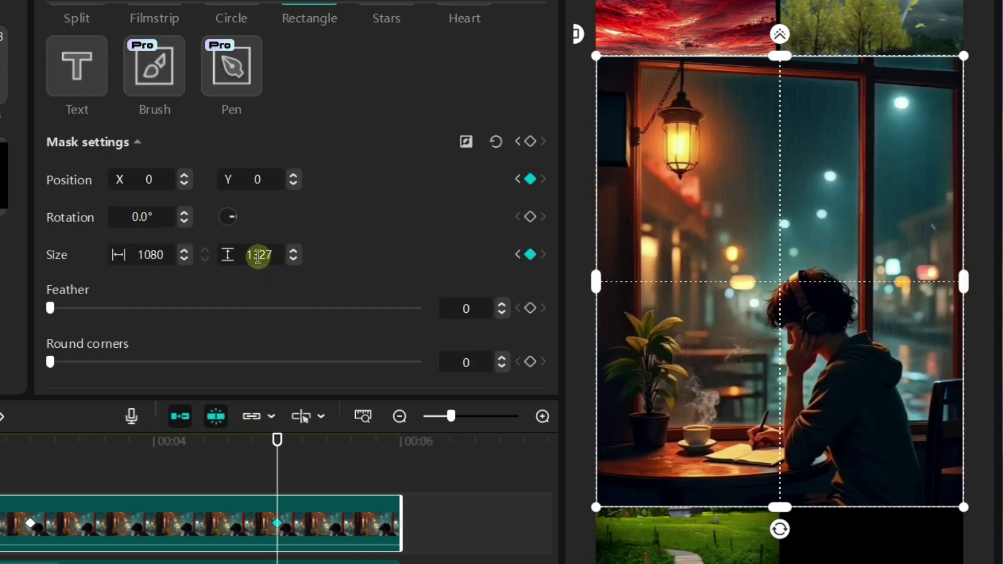
{"action": "type", "text": "1"}
{"action": "type", "text": "920"}
{"action": "key", "text": "Return"}
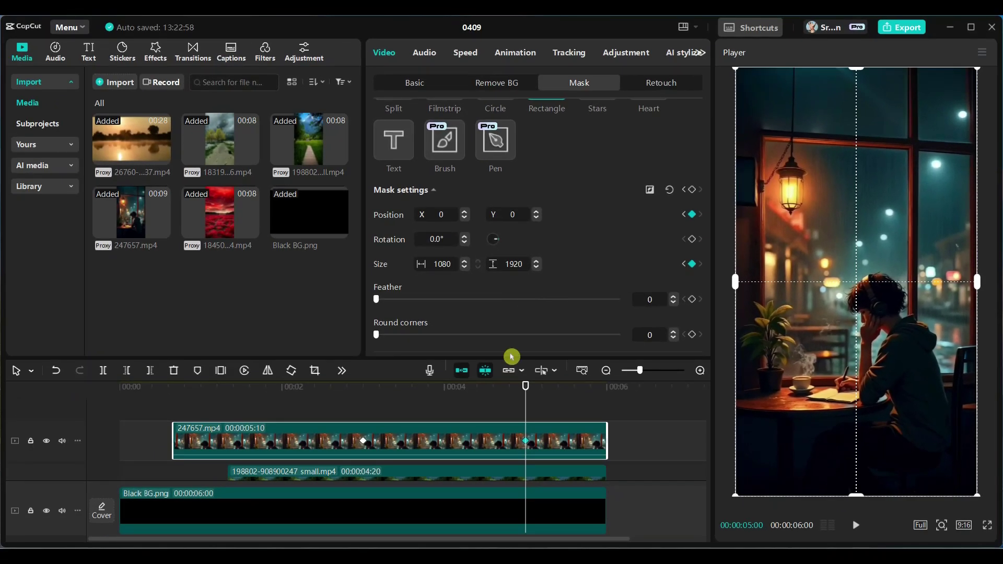
{"action": "key", "text": "Home"}
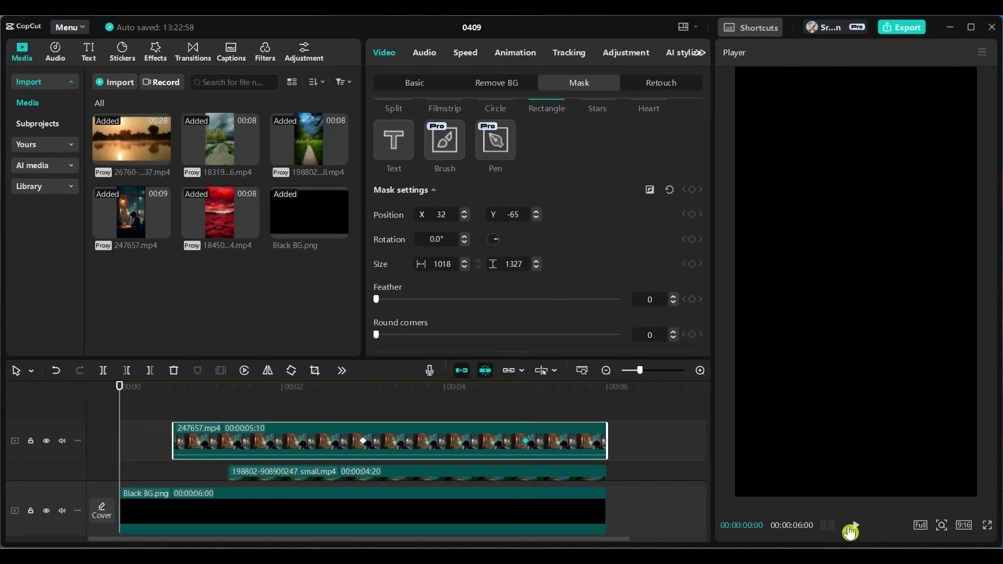
{"action": "key", "text": "space"}
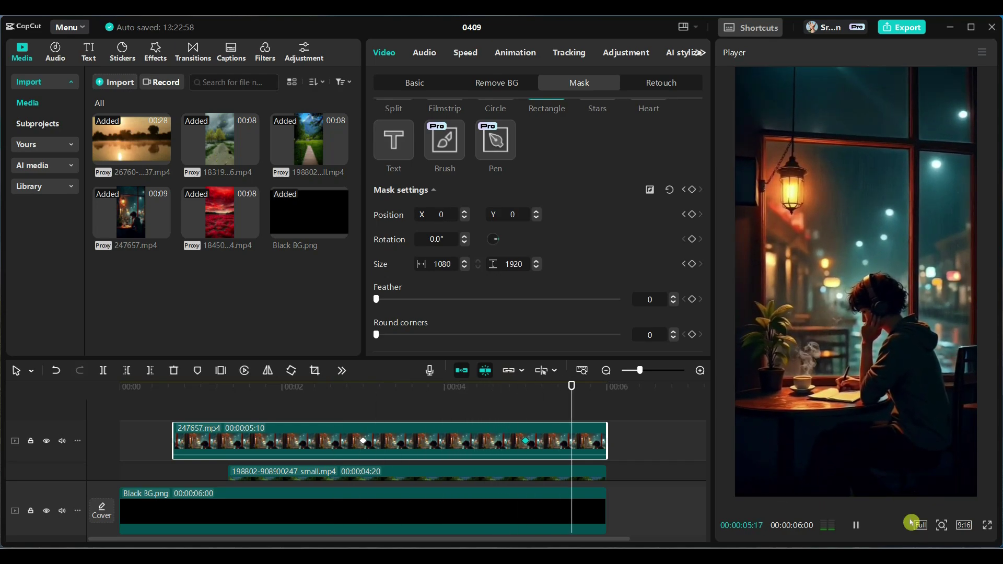
Add a mask Feather keyframe of 0 at the 3-second keyframe
{"action": "left_click_drag", "start_coordinate": [607, 389], "coordinate": [416, 386]}
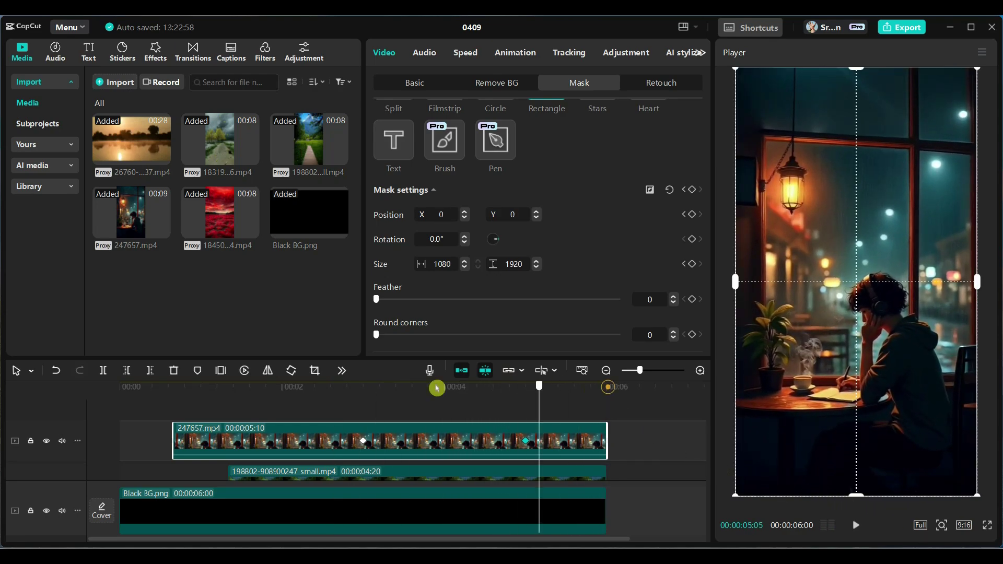
{"action": "left_click", "coordinate": [364, 442]}
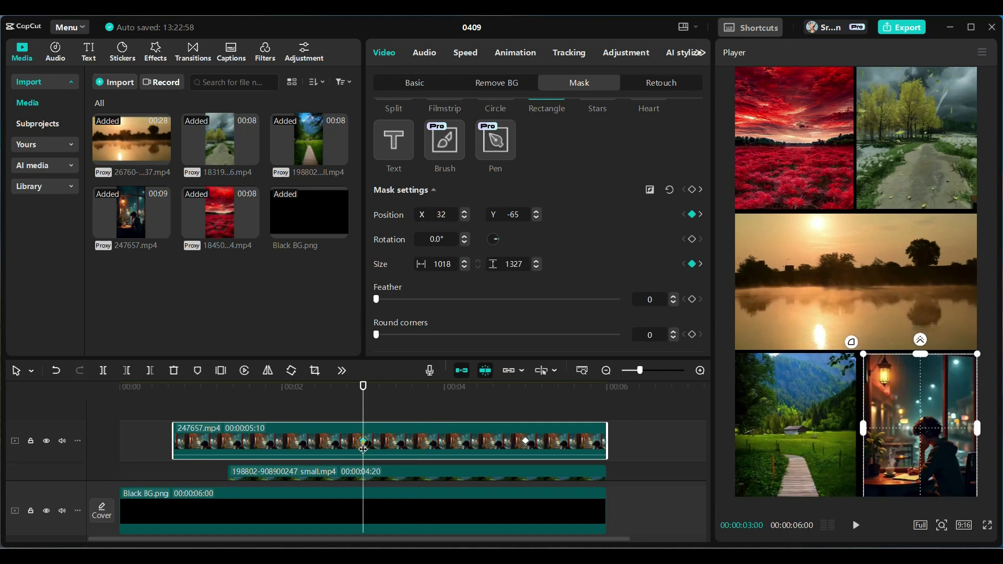
{"action": "scroll", "coordinate": [546, 325], "scroll_direction": "down", "scroll_amount": 2}
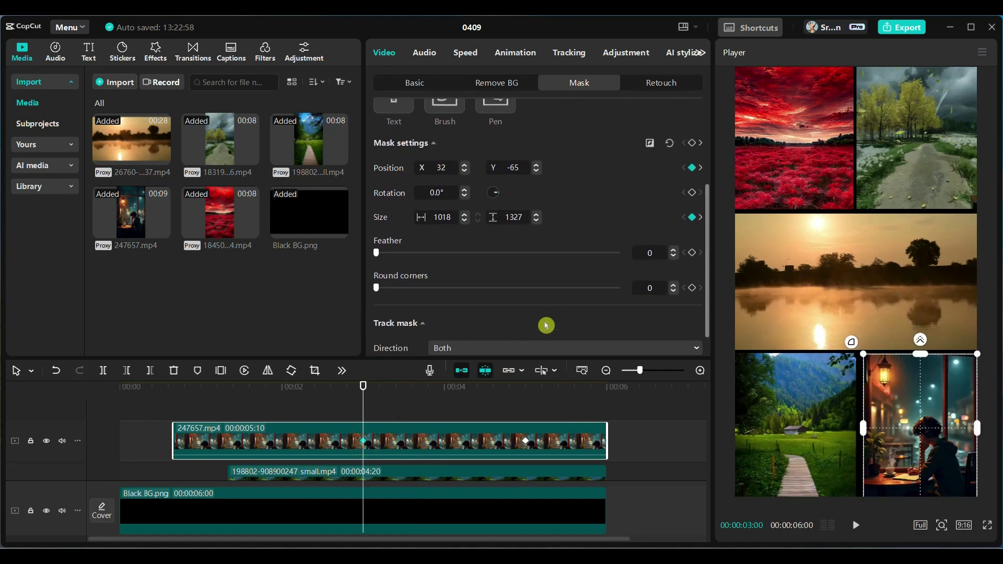
{"action": "left_click", "coordinate": [695, 255]}
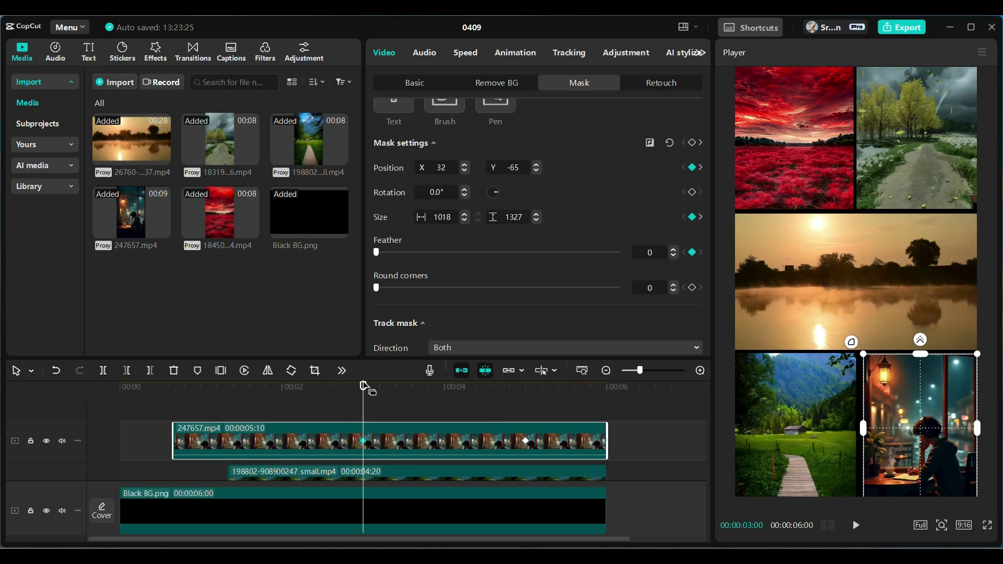
Add a mask Feather keyframe of 50 at 4 seconds
{"action": "left_click_drag", "start_coordinate": [363, 393], "coordinate": [444, 414]}
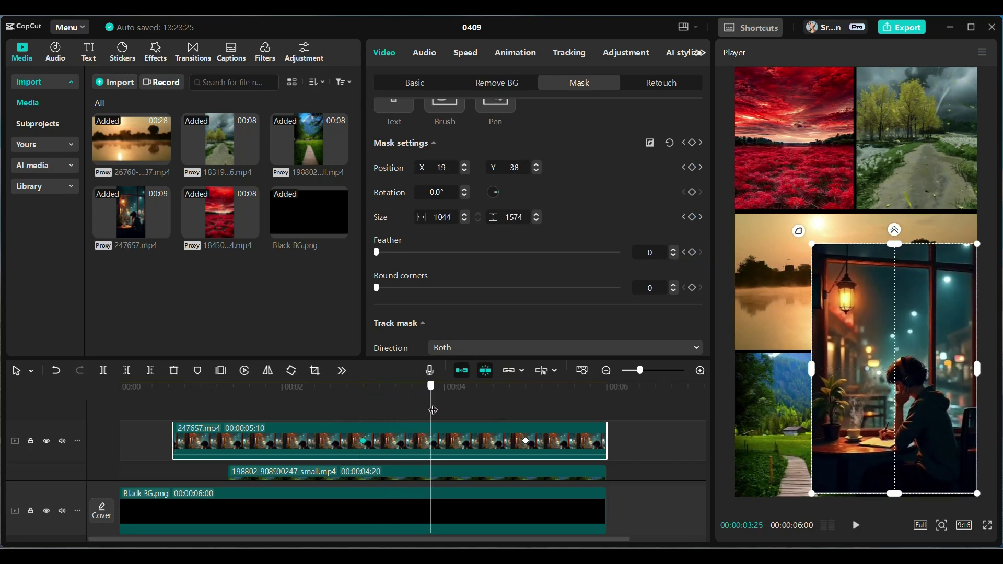
{"action": "left_click", "coordinate": [460, 443]}
{"action": "left_click", "coordinate": [692, 252]}
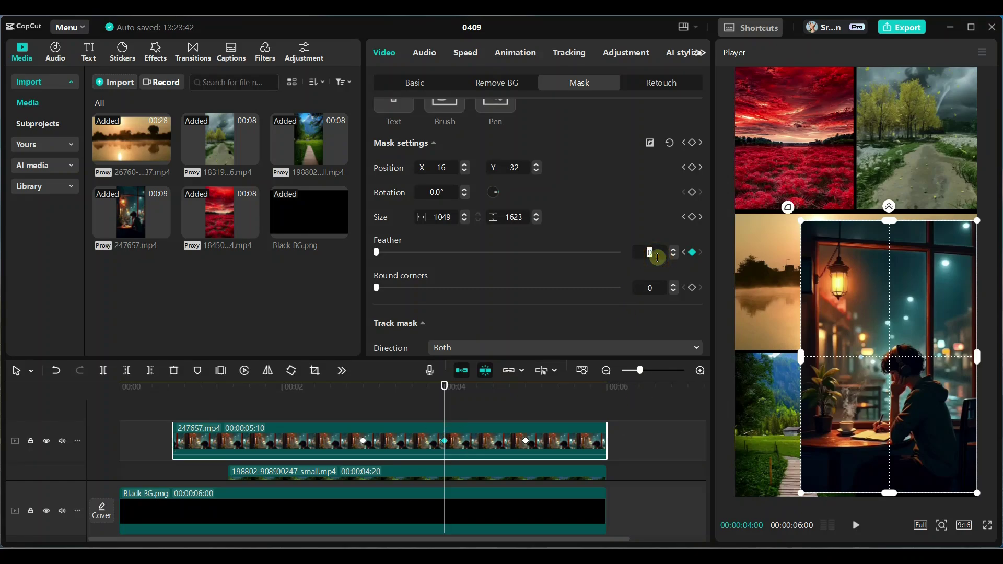
{"action": "type", "text": "50"}
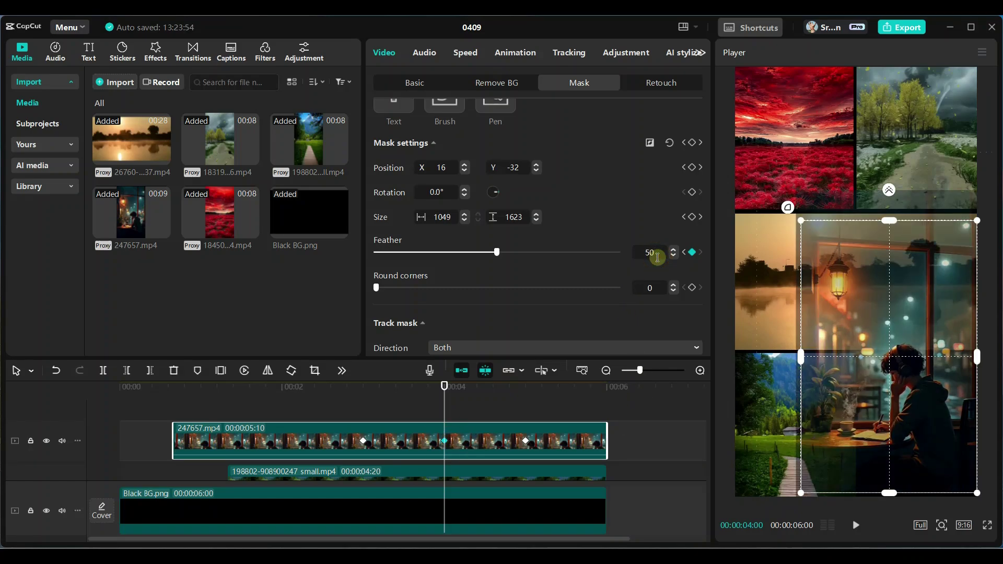
Set the mask Feather back to 0 at the 5-second keyframe
{"action": "left_click_drag", "start_coordinate": [444, 483], "coordinate": [527, 481]}
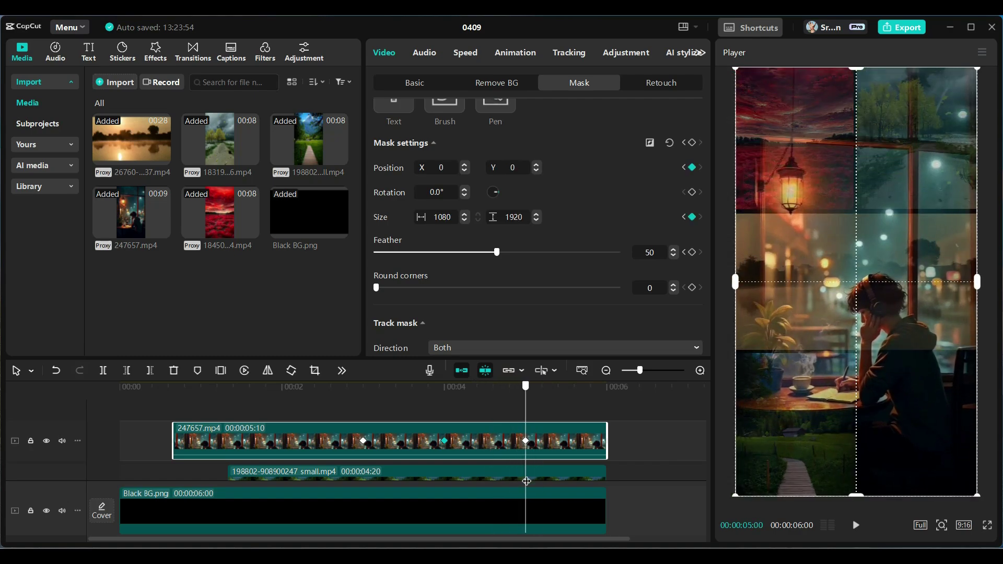
{"action": "left_click", "coordinate": [526, 441]}
{"action": "type", "text": "0"}
{"action": "key", "text": "Return"}
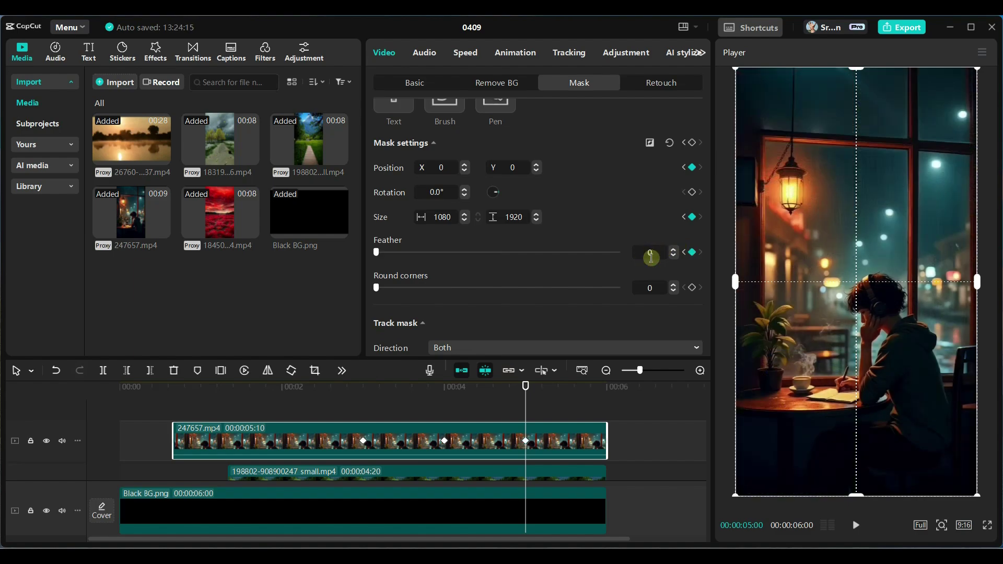
Replay the corner-to-full-screen mask animation, then enlarge the timeline and select all six clips
{"action": "mouse_move", "coordinate": [343, 441]}
{"action": "left_mouse_down"}
{"action": "mouse_move", "coordinate": [539, 441]}
{"action": "mouse_move", "coordinate": [119, 429]}
{"action": "left_mouse_up"}
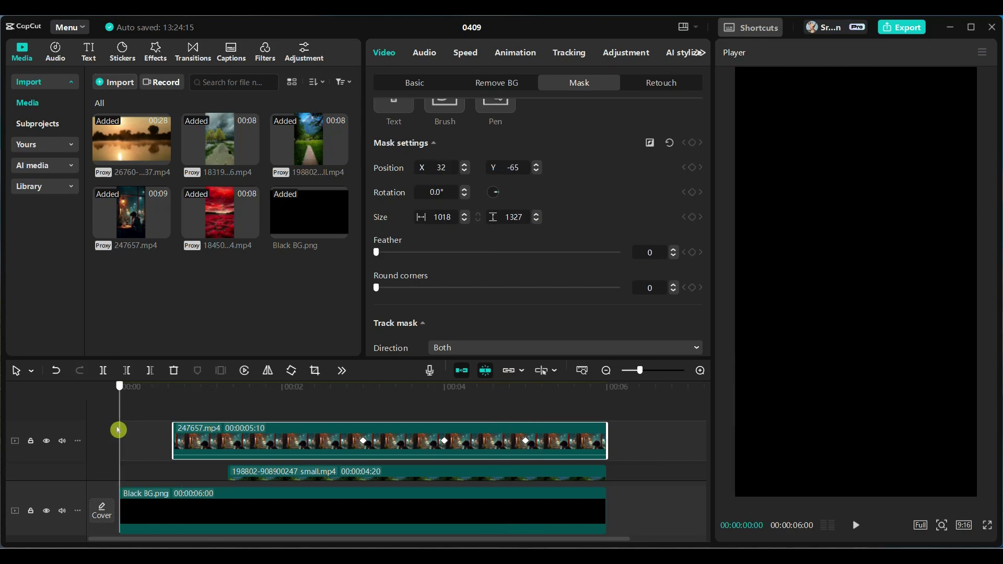
{"action": "left_click", "coordinate": [856, 525]}
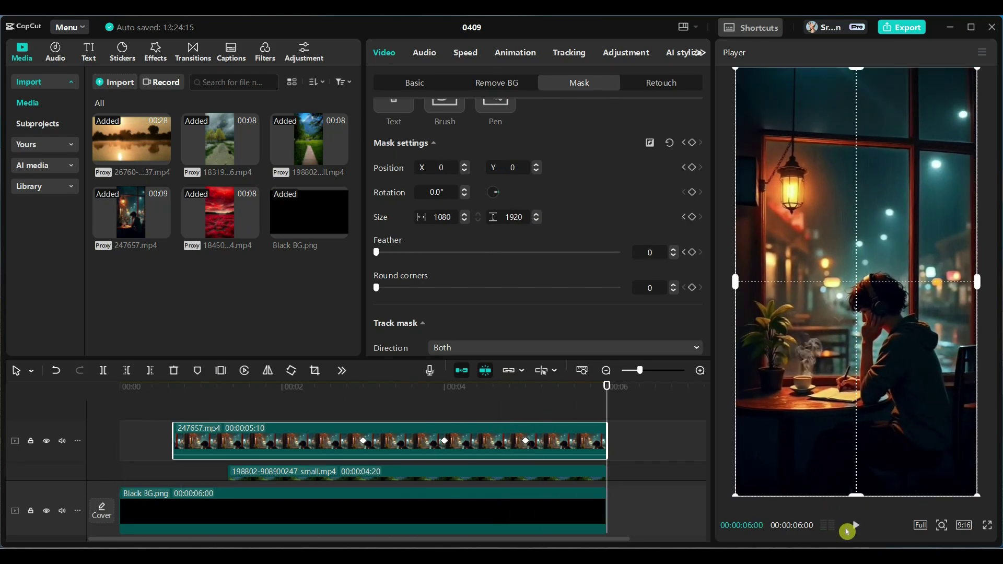
{"action": "left_click", "coordinate": [606, 367]}
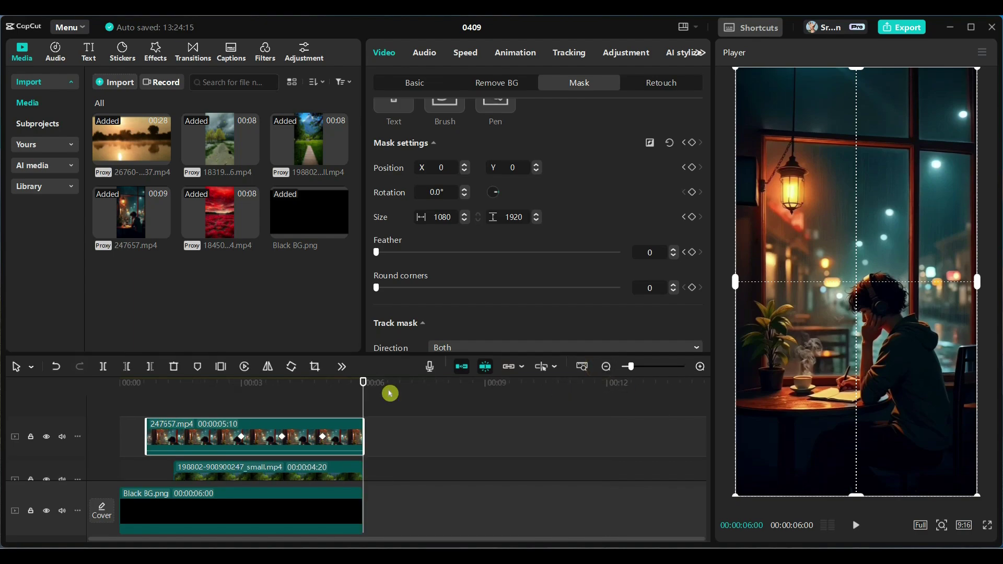
{"action": "left_click_drag", "start_coordinate": [339, 357], "coordinate": [339, 277]}
{"action": "left_click", "coordinate": [339, 512]}
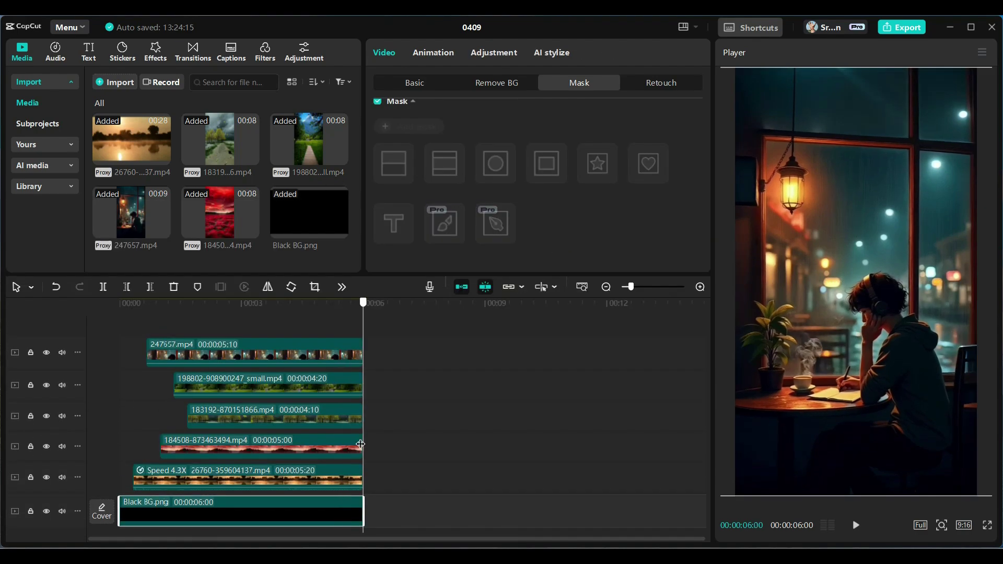
{"action": "left_click_drag", "start_coordinate": [393, 507], "coordinate": [307, 358]}
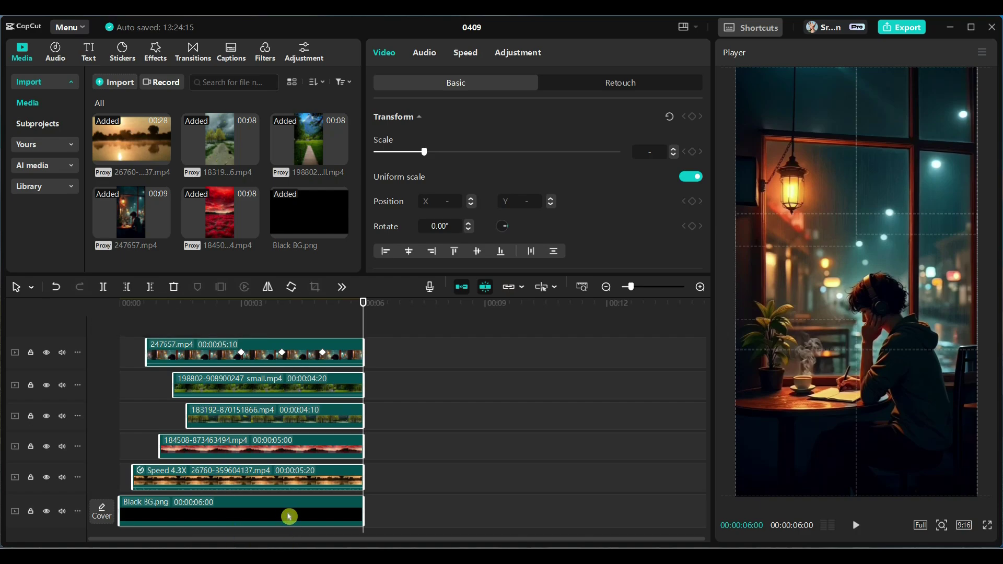
Duplicate all six clips so the copy follows the first sequence at six seconds
{"action": "left_click_drag", "start_coordinate": [288, 516], "coordinate": [538, 518]}
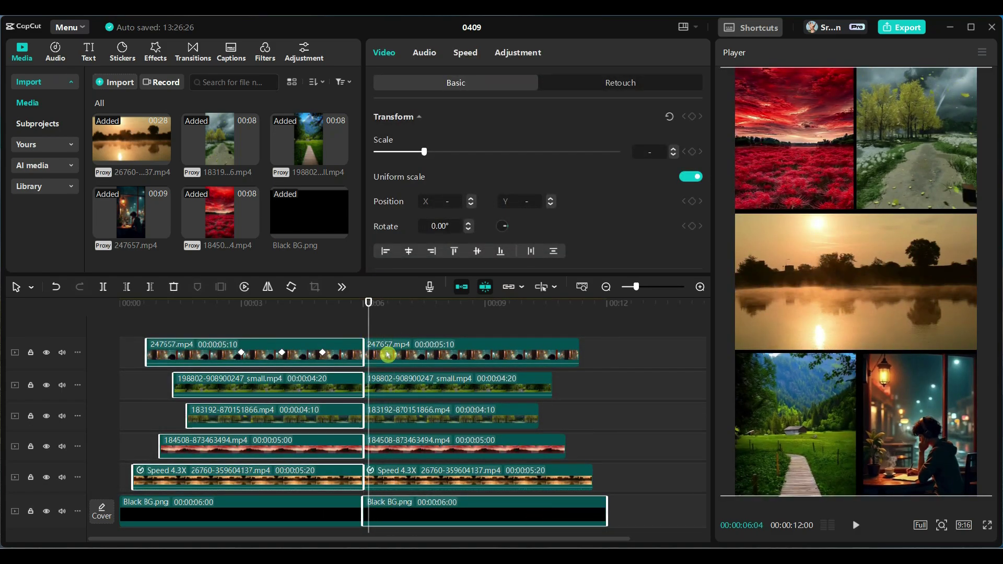
{"action": "left_click", "coordinate": [413, 324]}
{"action": "left_click_drag", "start_coordinate": [640, 501], "coordinate": [472, 343]}
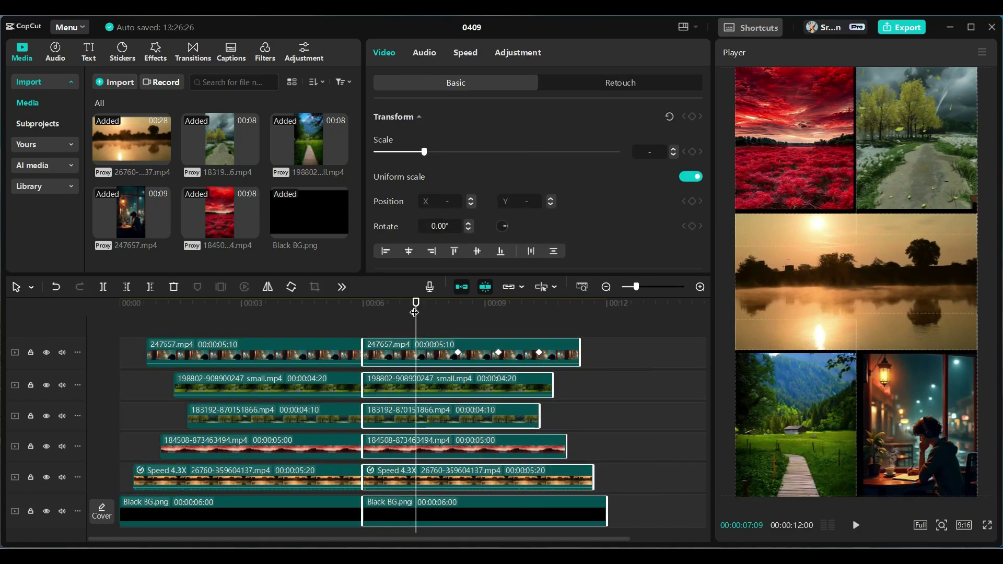
{"action": "mouse_move", "coordinate": [414, 312]}
{"action": "left_mouse_down"}
{"action": "mouse_move", "coordinate": [363, 308]}
{"action": "mouse_move", "coordinate": [598, 345]}
{"action": "left_mouse_up"}
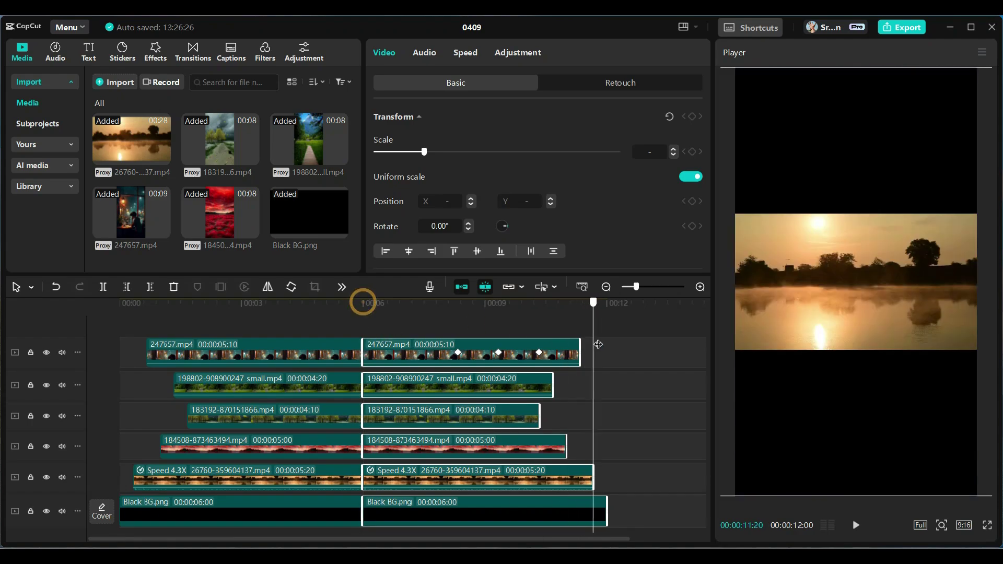
{"action": "left_click", "coordinate": [632, 447]}
Shift the sunset, track-two, track-three/four and café copies so each ends at 00:12
{"action": "left_click", "coordinate": [470, 476]}
{"action": "left_click_drag", "start_coordinate": [429, 462], "coordinate": [482, 453]}
{"action": "left_click_drag", "start_coordinate": [435, 421], "coordinate": [500, 423]}
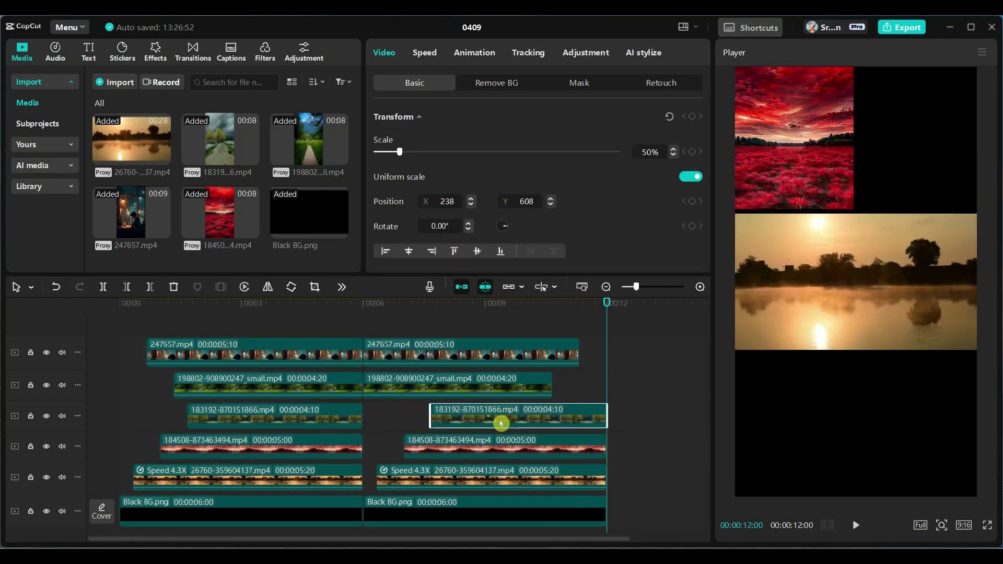
{"action": "mouse_move", "coordinate": [477, 392]}
{"action": "left_mouse_down"}
{"action": "mouse_move", "coordinate": [526, 395]}
{"action": "mouse_move", "coordinate": [513, 390]}
{"action": "left_mouse_up"}
{"action": "left_click_drag", "start_coordinate": [441, 353], "coordinate": [465, 354]}
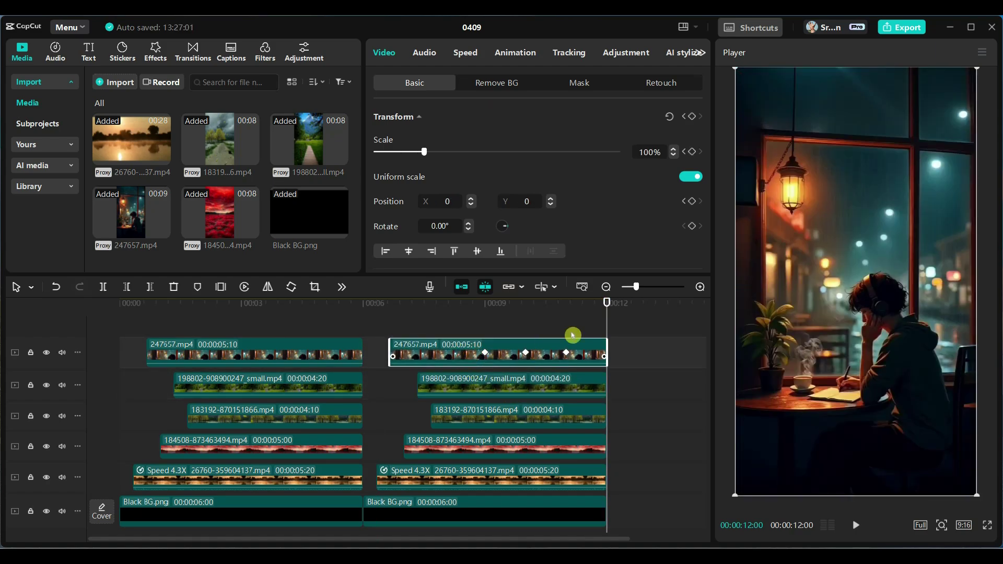
Replace the top-track copy with the red-field video from Media
{"action": "key", "text": "space"}
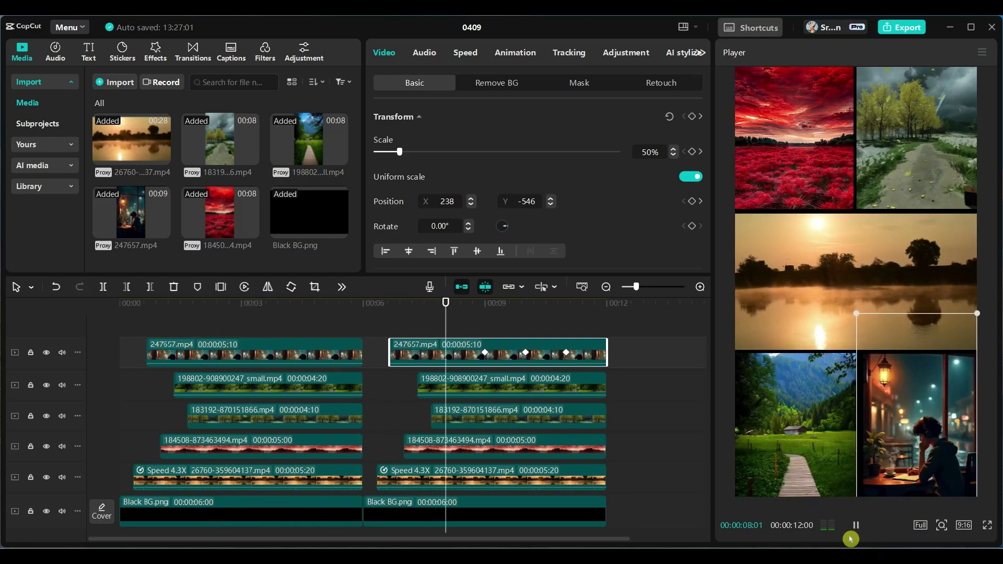
{"action": "left_click", "coordinate": [855, 524]}
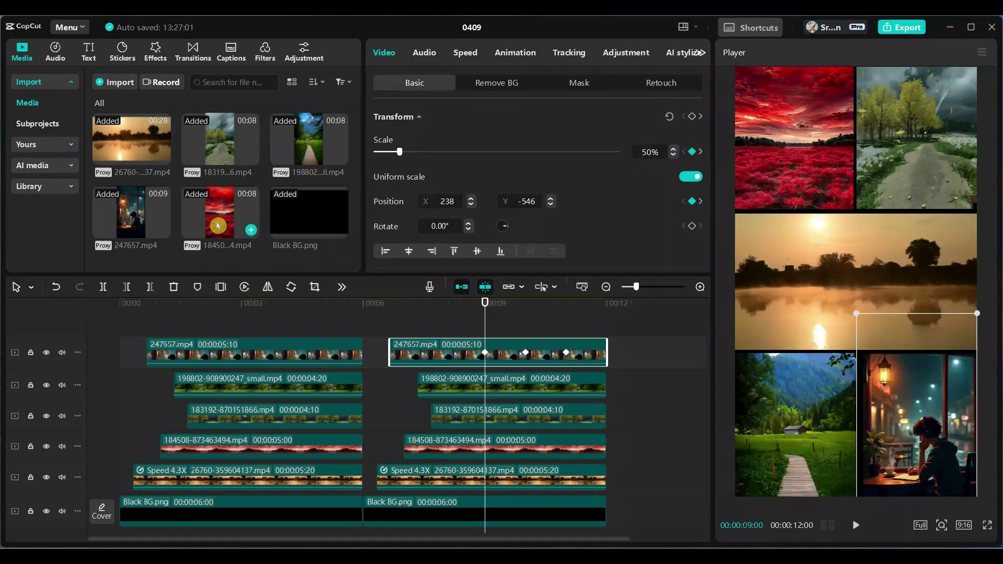
{"action": "mouse_move", "coordinate": [218, 225]}
{"action": "left_mouse_down"}
{"action": "mouse_move", "coordinate": [446, 343]}
{"action": "mouse_move", "coordinate": [456, 359]}
{"action": "left_mouse_up"}
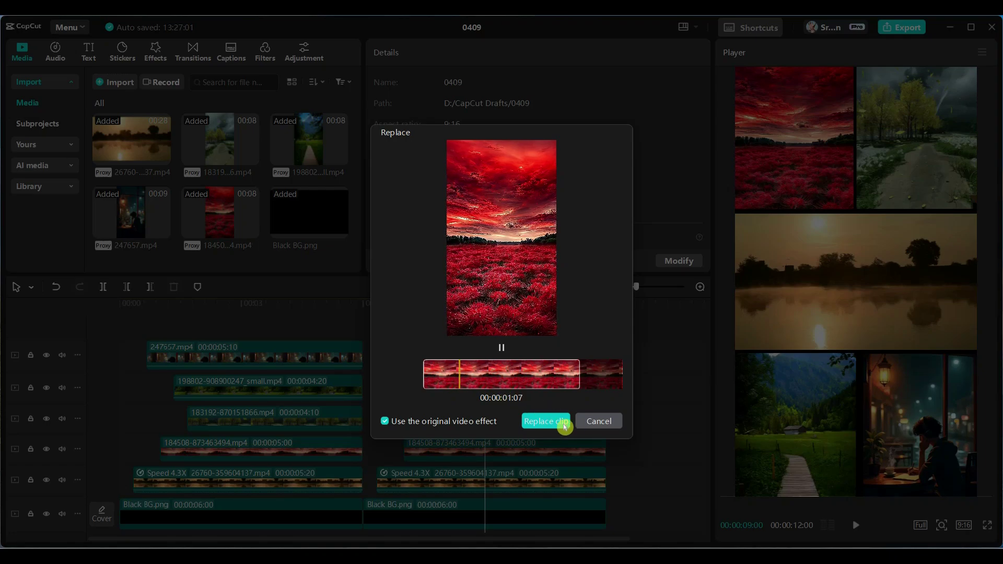
{"action": "left_click", "coordinate": [533, 420]}
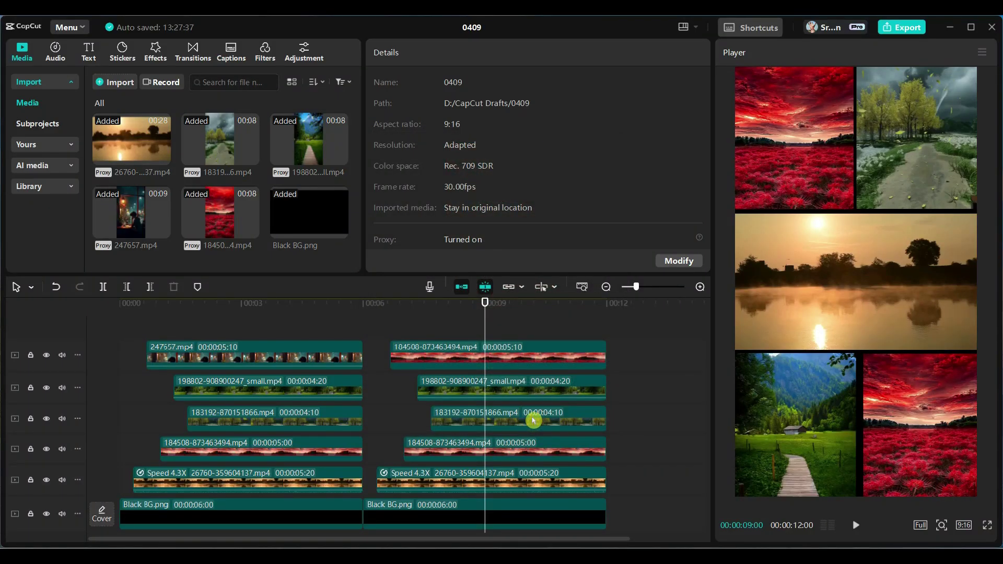
{"action": "mouse_move", "coordinate": [130, 213]}
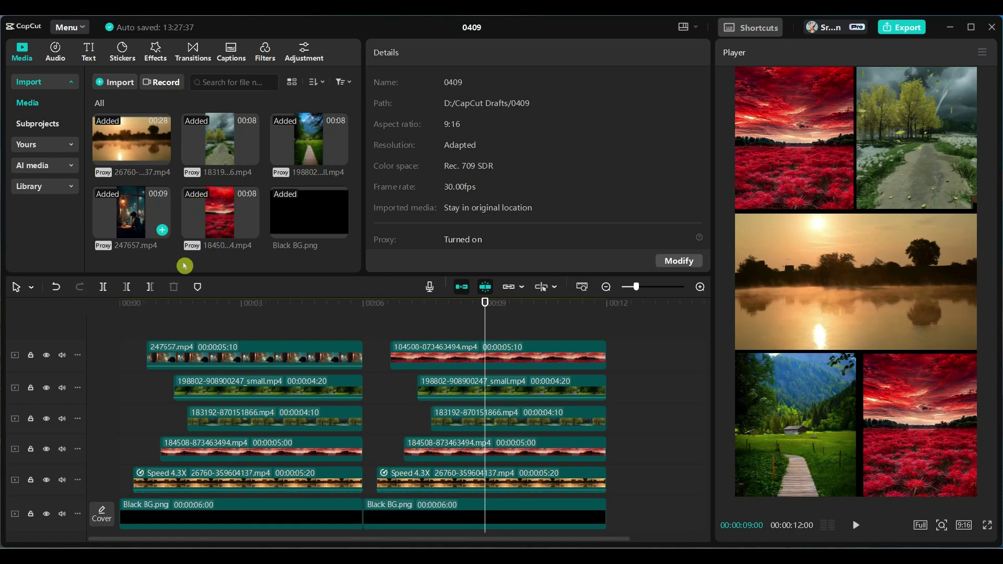
Replace the fourth-track red-field copy with the café video 247657.mp4 and play the result
{"action": "left_click", "coordinate": [517, 452]}
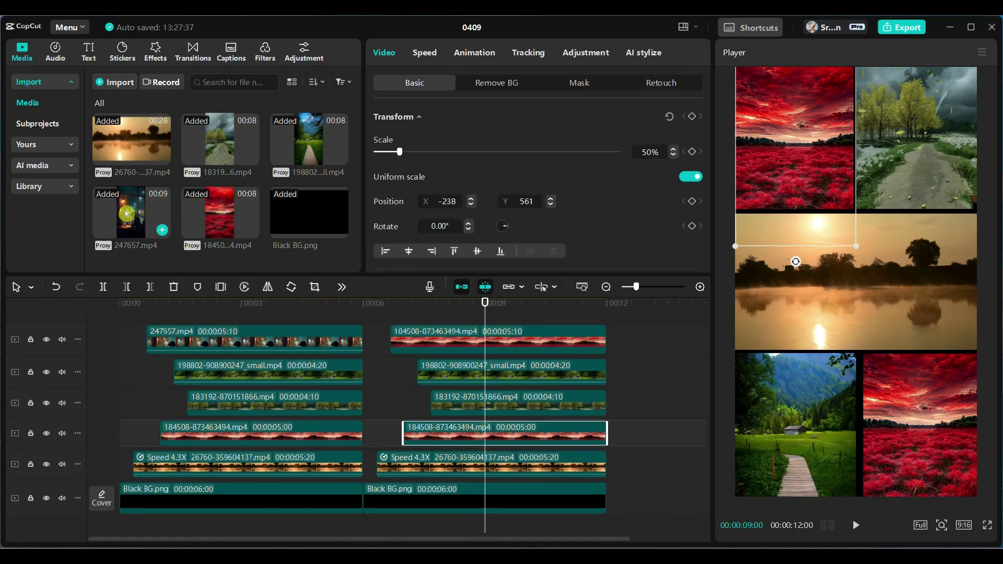
{"action": "left_click_drag", "start_coordinate": [127, 213], "coordinate": [478, 440]}
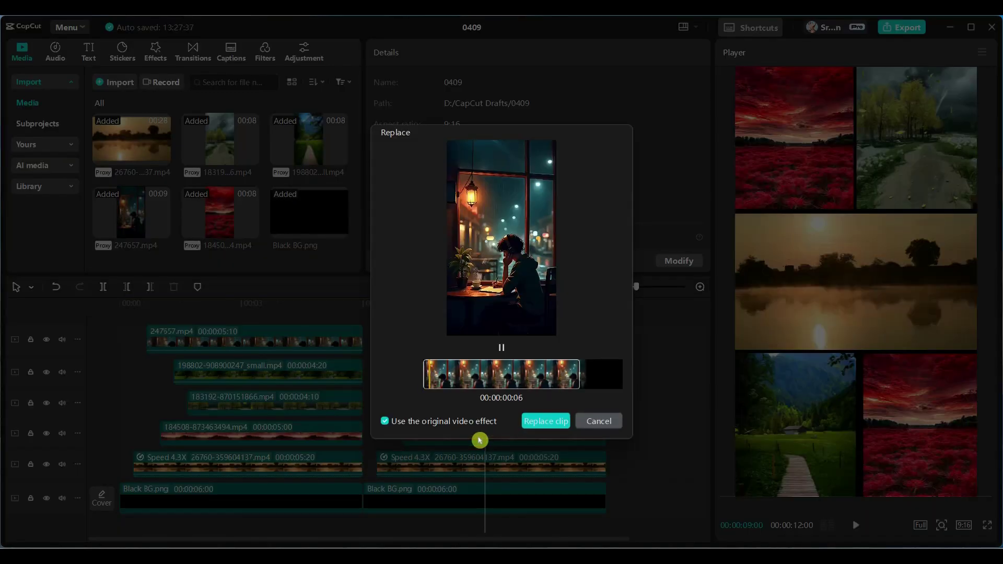
{"action": "left_click", "coordinate": [552, 422]}
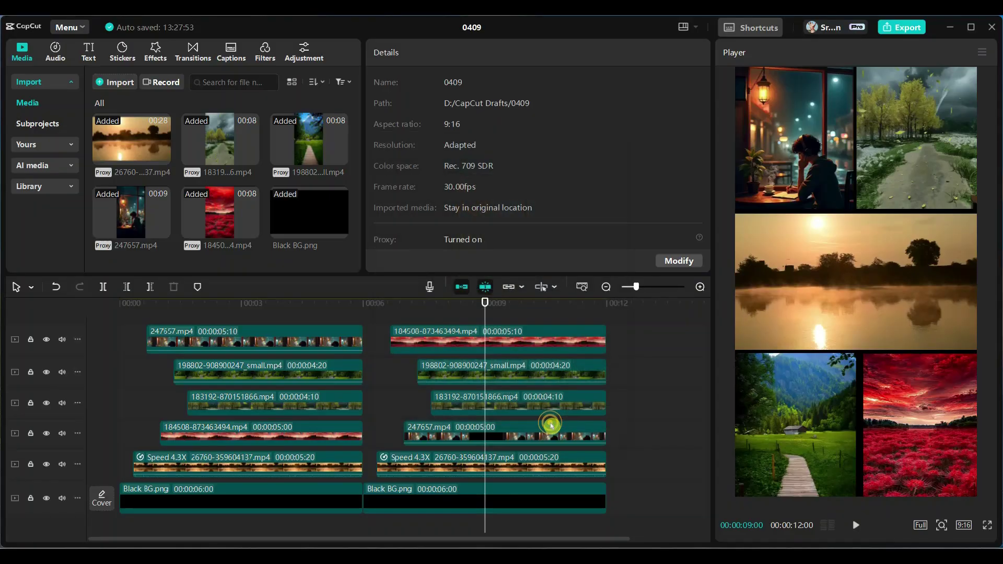
{"action": "left_click", "coordinate": [856, 525]}
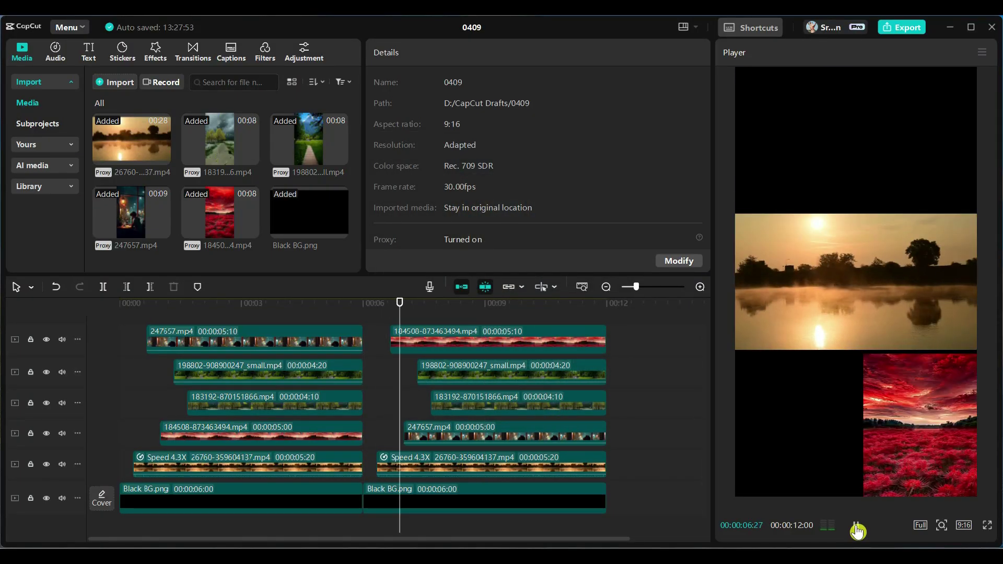